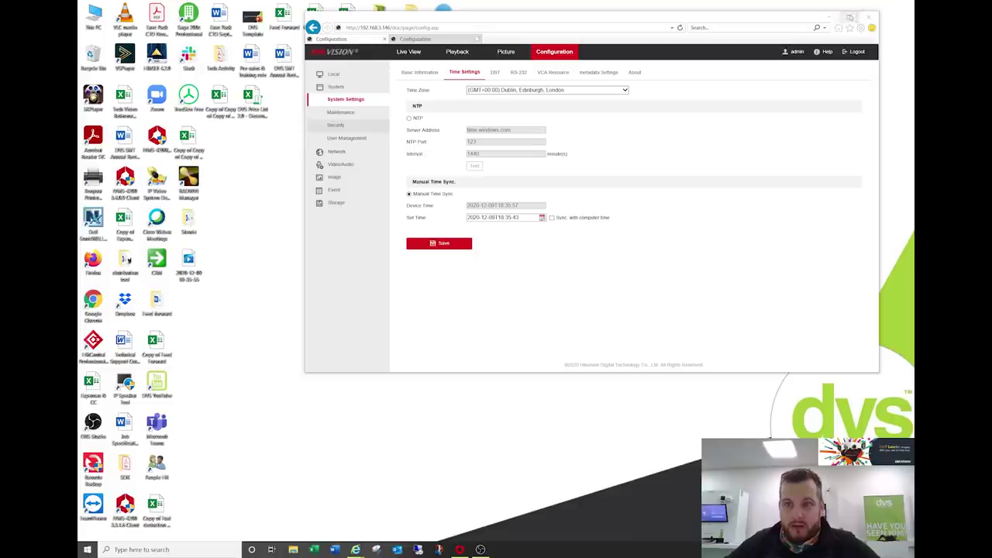
Maximise the browser window and review the first camera's basic information including its model, VCA resource options and metadata settings.
{"action": "left_click", "coordinate": [850, 15]}
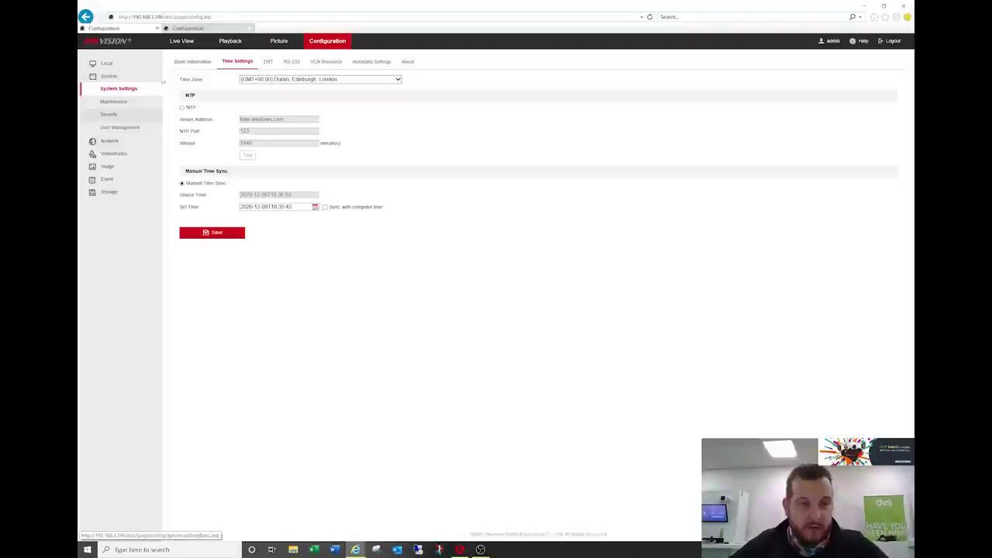
{"action": "left_click", "coordinate": [192, 62]}
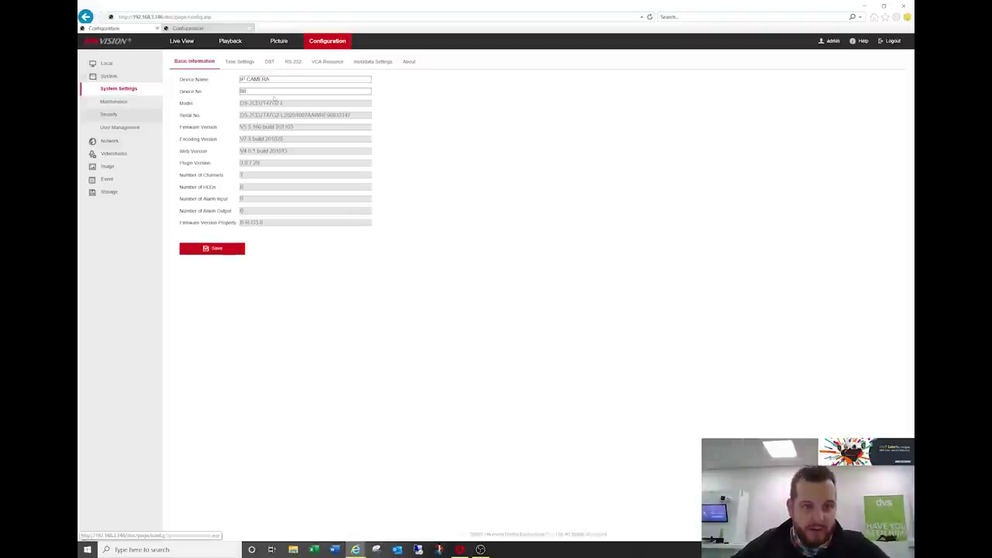
{"action": "mouse_move", "coordinate": [291, 105]}
{"action": "left_mouse_down"}
{"action": "mouse_move", "coordinate": [240, 104]}
{"action": "mouse_move", "coordinate": [277, 108]}
{"action": "mouse_move", "coordinate": [299, 93]}
{"action": "left_mouse_up"}
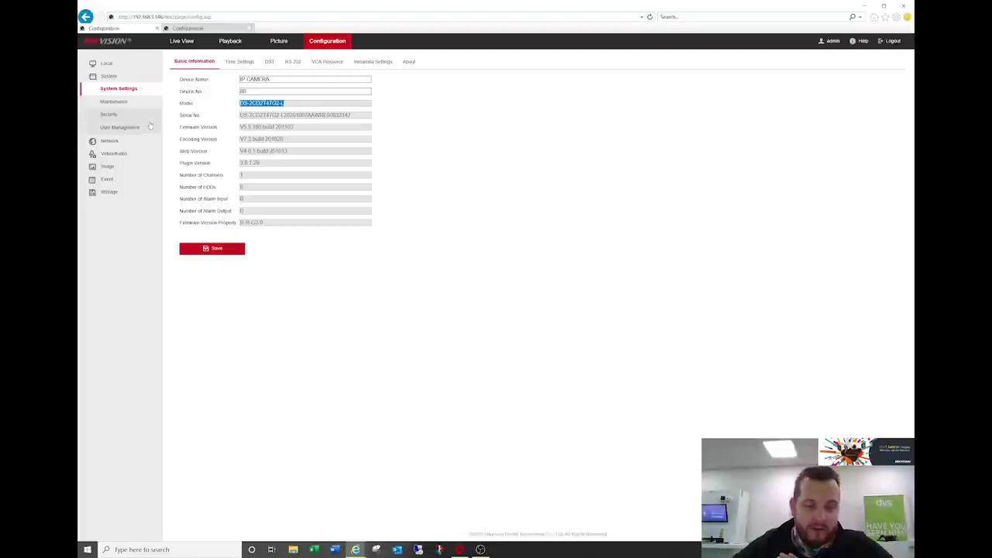
{"action": "left_click", "coordinate": [327, 63]}
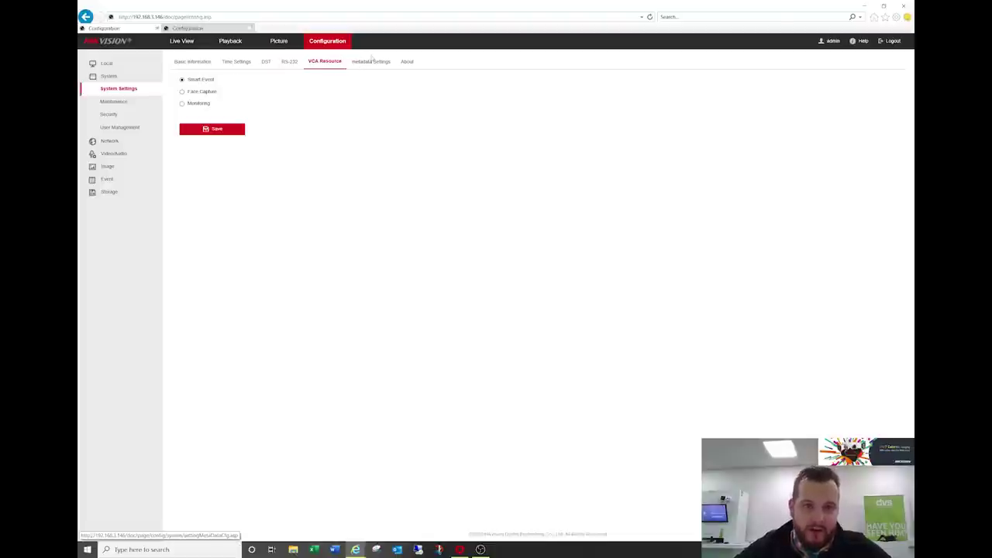
{"action": "left_click", "coordinate": [372, 61]}
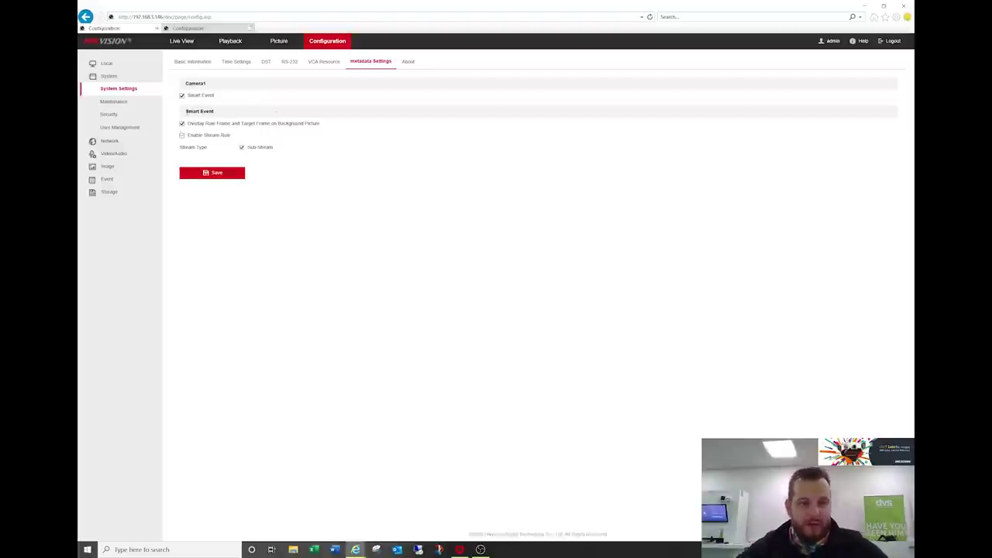
Look through the maintenance and network pages, and check the main stream's resolution options in the video settings.
{"action": "left_click", "coordinate": [114, 102]}
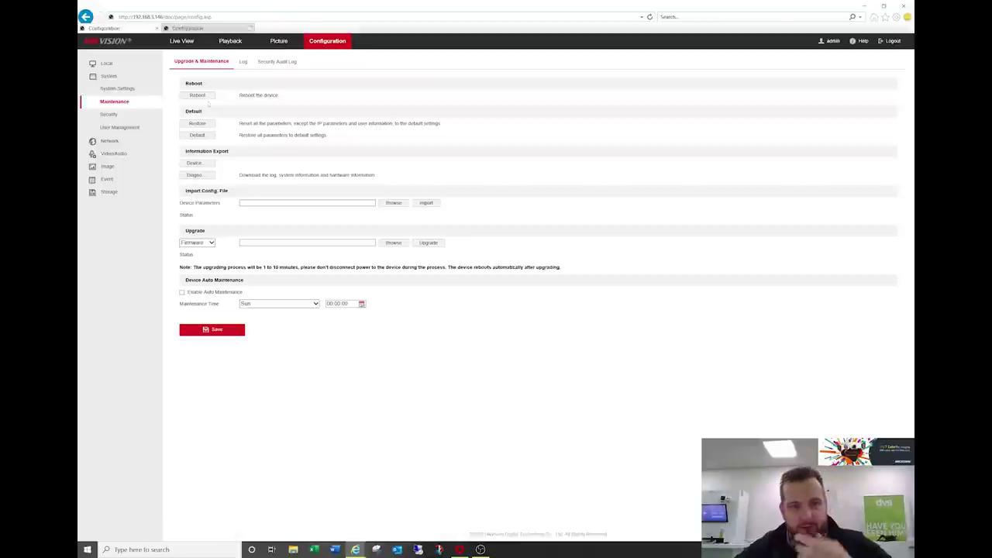
{"action": "left_click", "coordinate": [134, 139]}
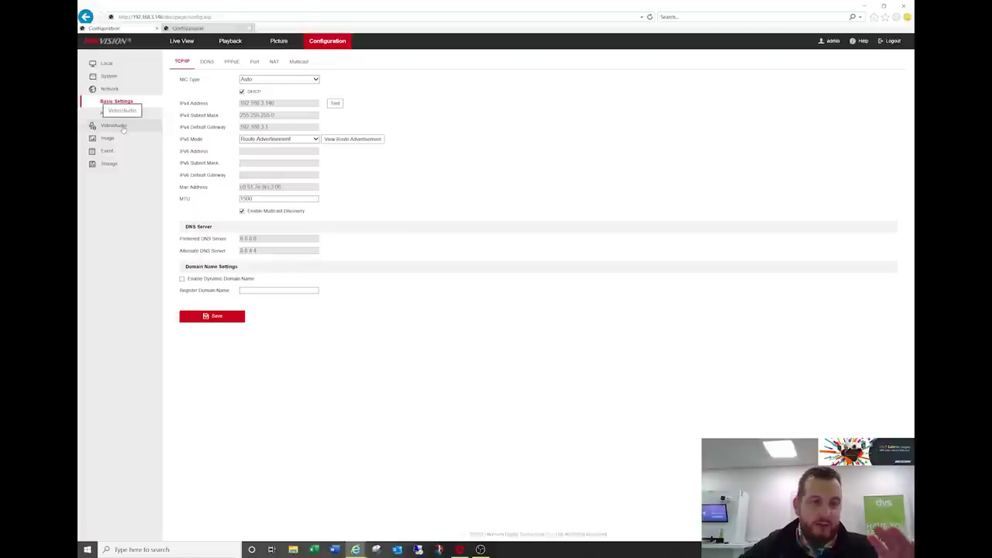
{"action": "left_click", "coordinate": [123, 128]}
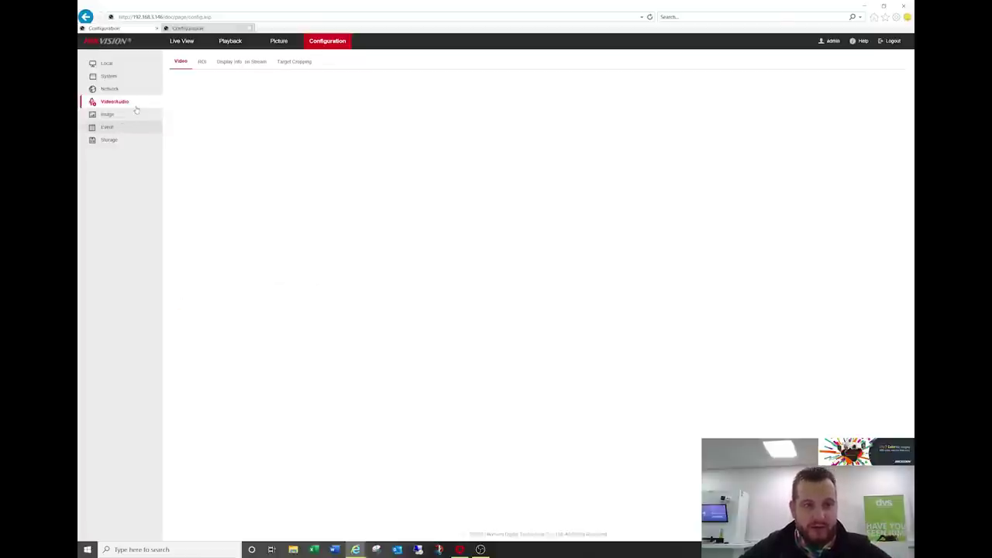
{"action": "left_click", "coordinate": [279, 80]}
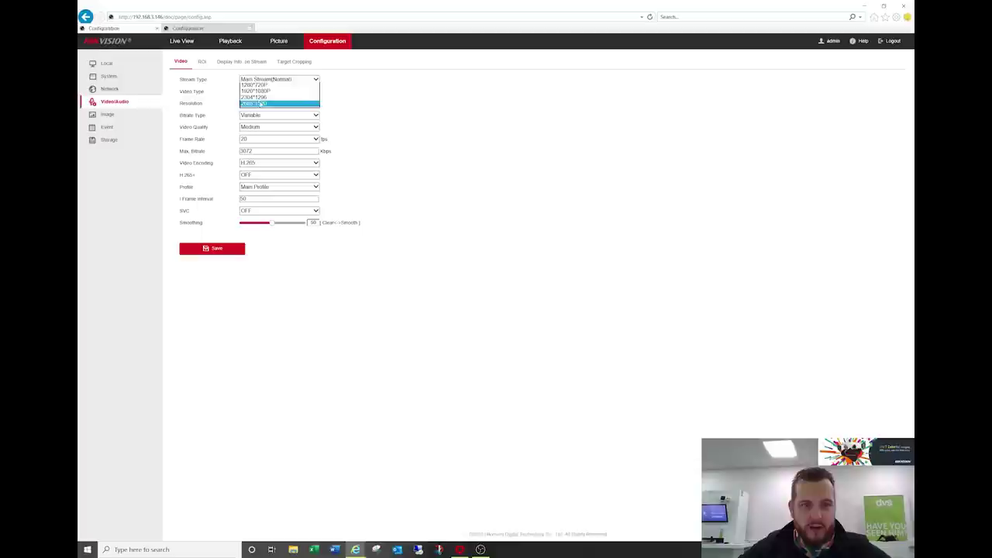
{"action": "left_click", "coordinate": [442, 109]}
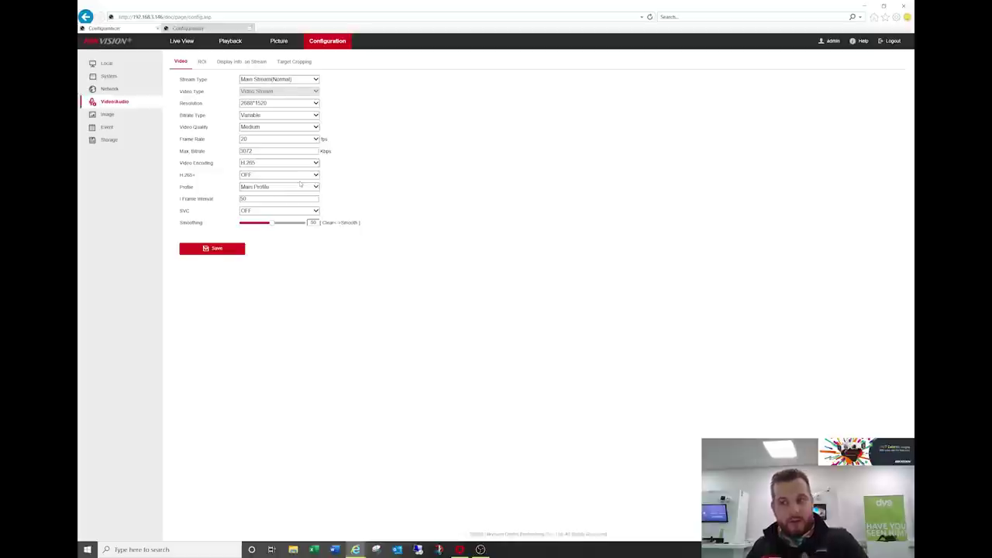
Inspect the first camera's image display settings for backlight, white balance, video adjustment and image enhancement.
{"action": "left_click", "coordinate": [114, 115]}
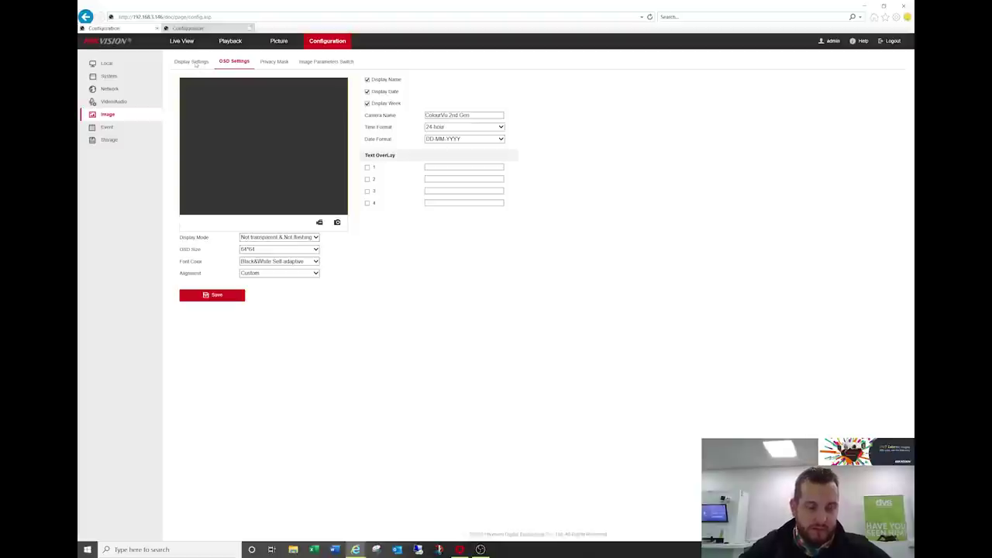
{"action": "left_click", "coordinate": [194, 62]}
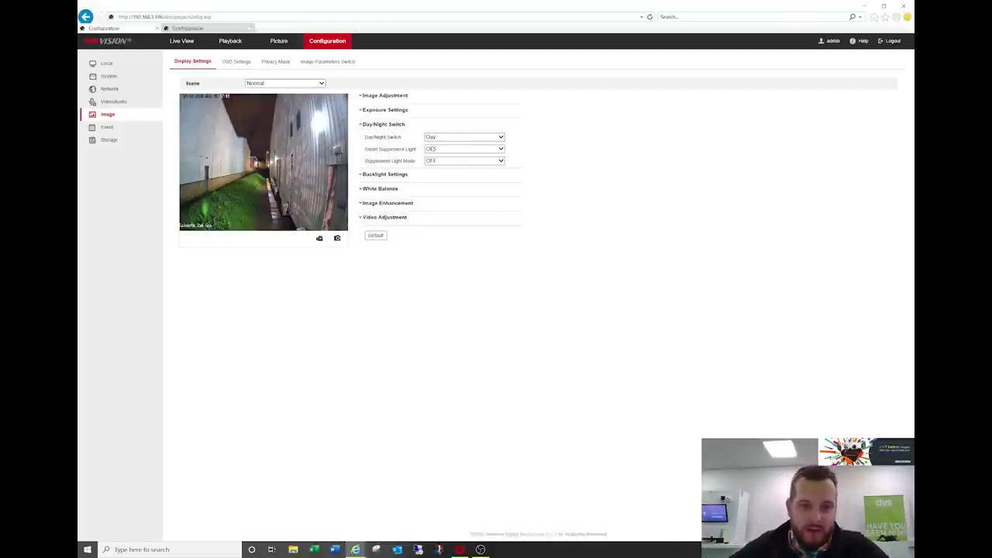
{"action": "left_click", "coordinate": [385, 175]}
{"action": "left_click", "coordinate": [386, 191]}
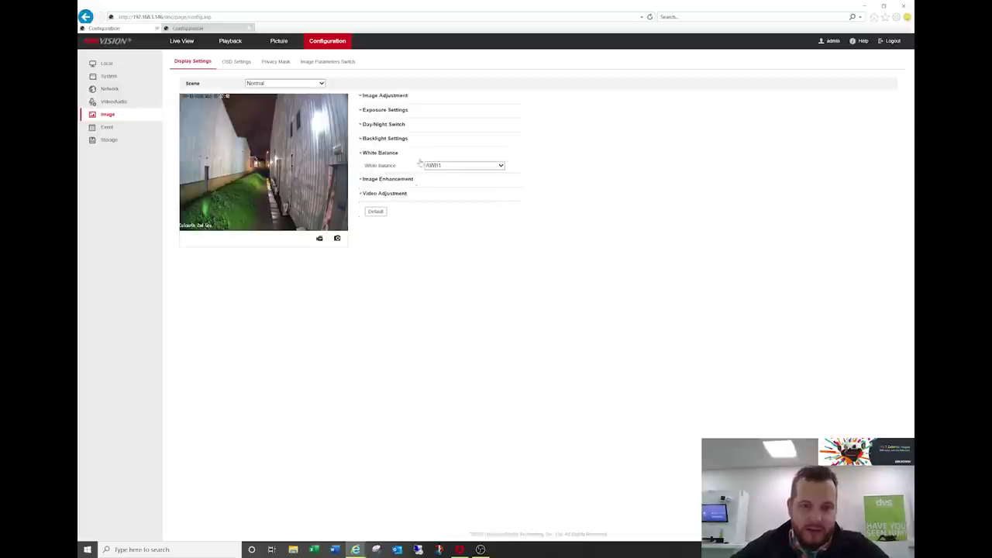
{"action": "left_click", "coordinate": [401, 181]}
{"action": "left_click", "coordinate": [401, 218]}
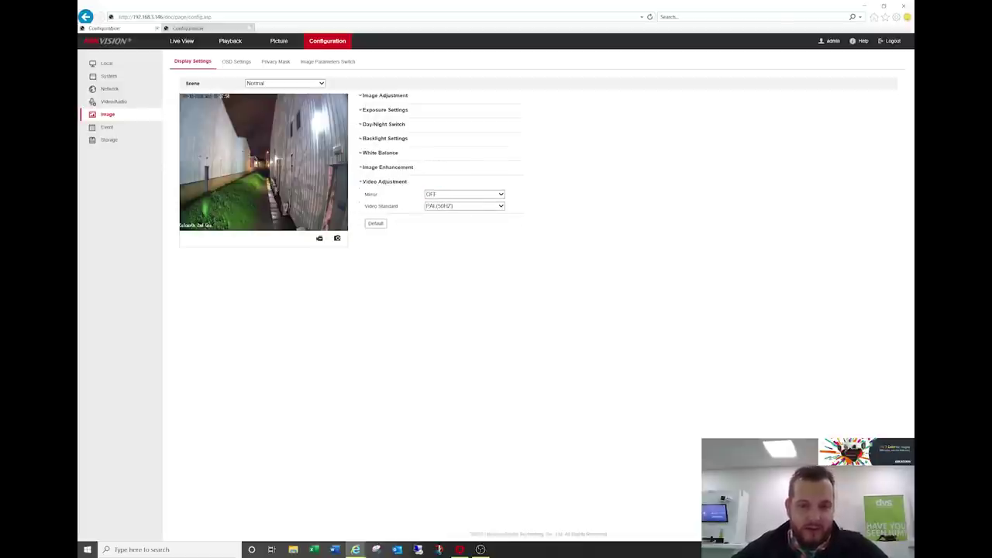
{"action": "left_click", "coordinate": [388, 169]}
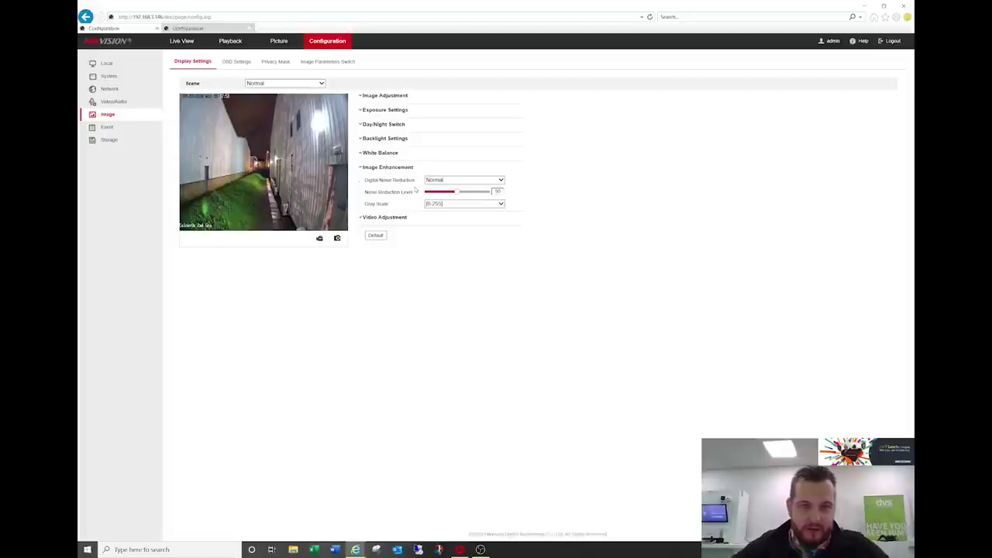
Examine the first camera's exposure settings, checking the iris mode and exposure time options without changing them.
{"action": "left_click", "coordinate": [402, 127]}
{"action": "left_click", "coordinate": [395, 115]}
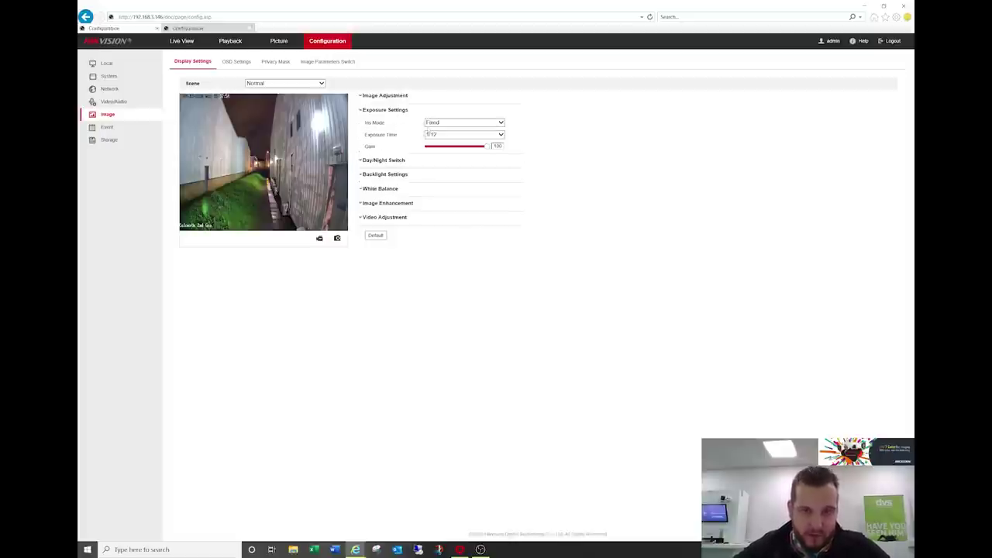
{"action": "left_click", "coordinate": [434, 122]}
{"action": "left_click", "coordinate": [442, 143]}
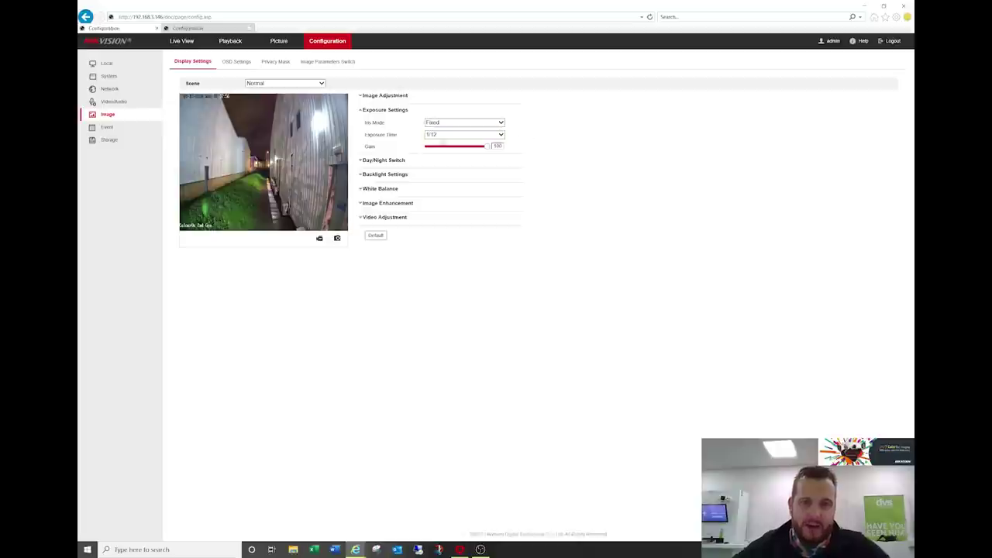
{"action": "left_click", "coordinate": [450, 136]}
{"action": "left_click", "coordinate": [562, 132]}
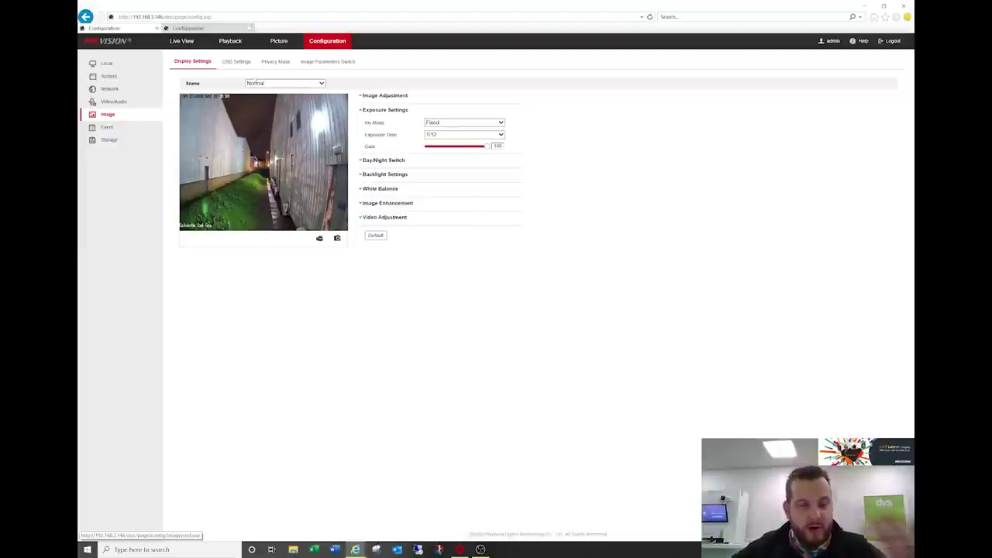
Switch to the second camera's configuration, check its model, and enable Smart Event for Camera1 in the metadata settings.
{"action": "left_click", "coordinate": [204, 29]}
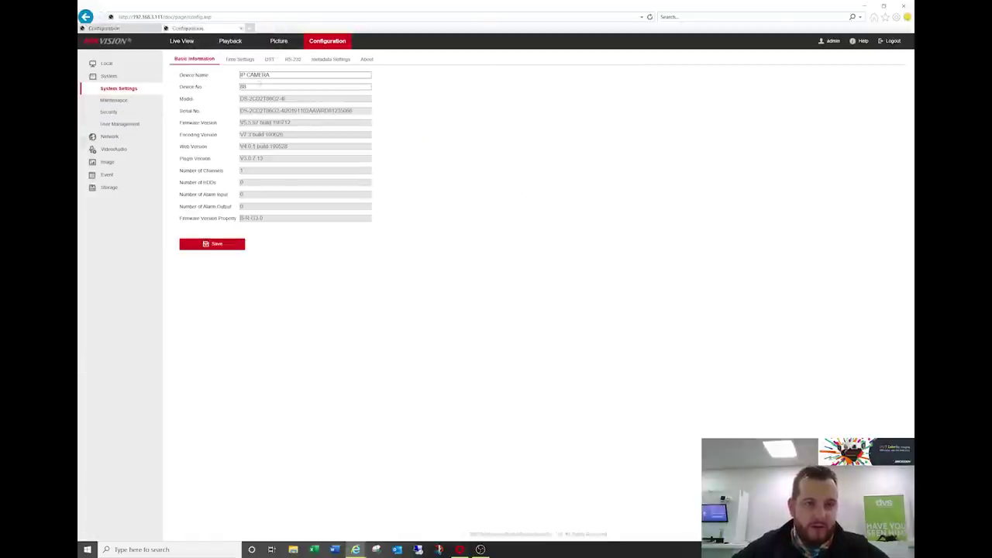
{"action": "left_click_drag", "start_coordinate": [289, 99], "coordinate": [237, 99]}
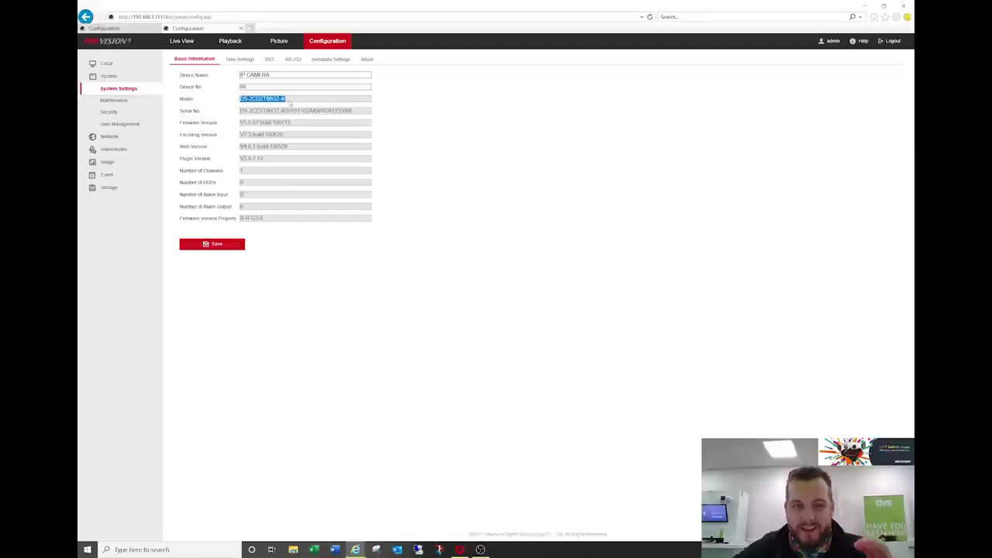
{"action": "left_click", "coordinate": [330, 59]}
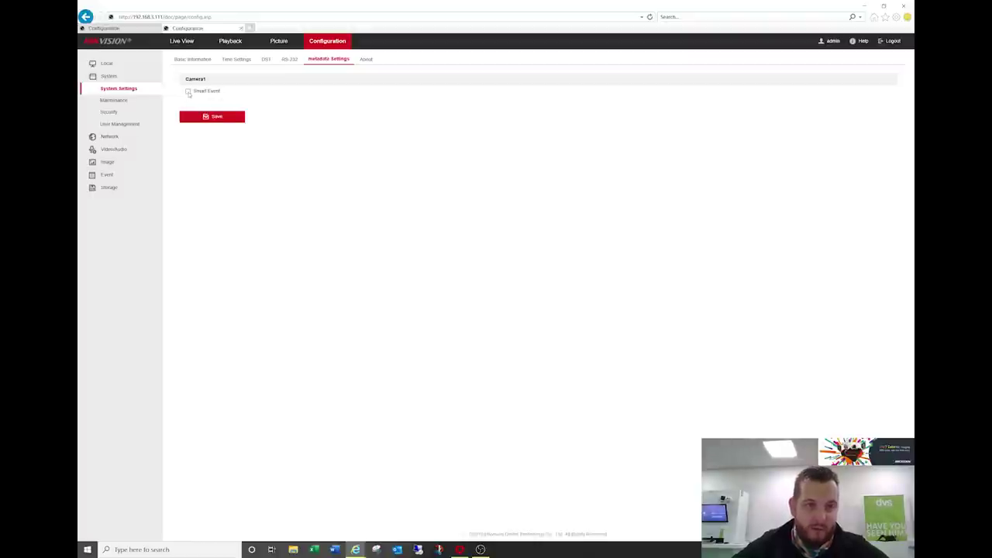
{"action": "left_click", "coordinate": [188, 93]}
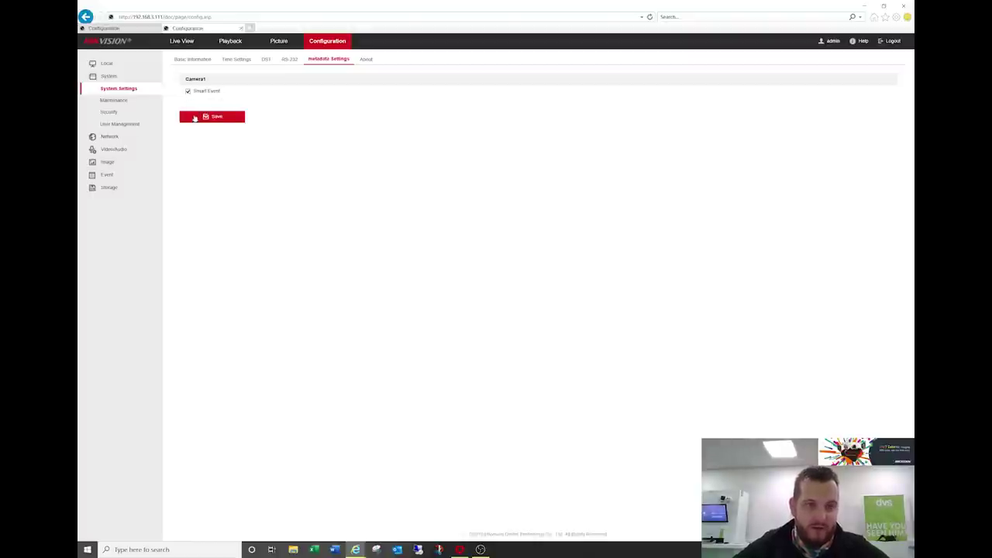
Review the second camera's video stream settings, checking the main stream resolution.
{"action": "left_click", "coordinate": [121, 134]}
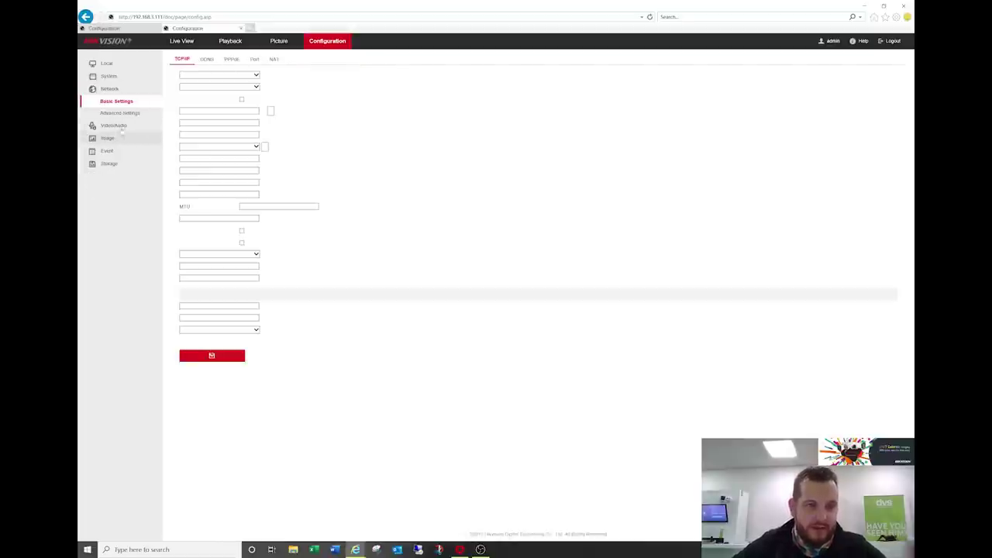
{"action": "left_click", "coordinate": [118, 126]}
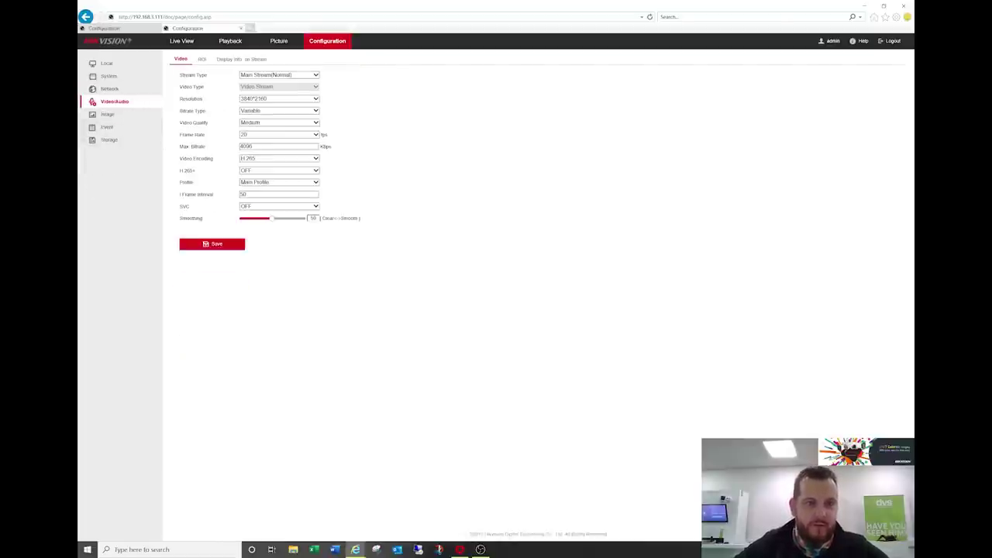
{"action": "left_click", "coordinate": [260, 98]}
{"action": "left_click", "coordinate": [260, 99]}
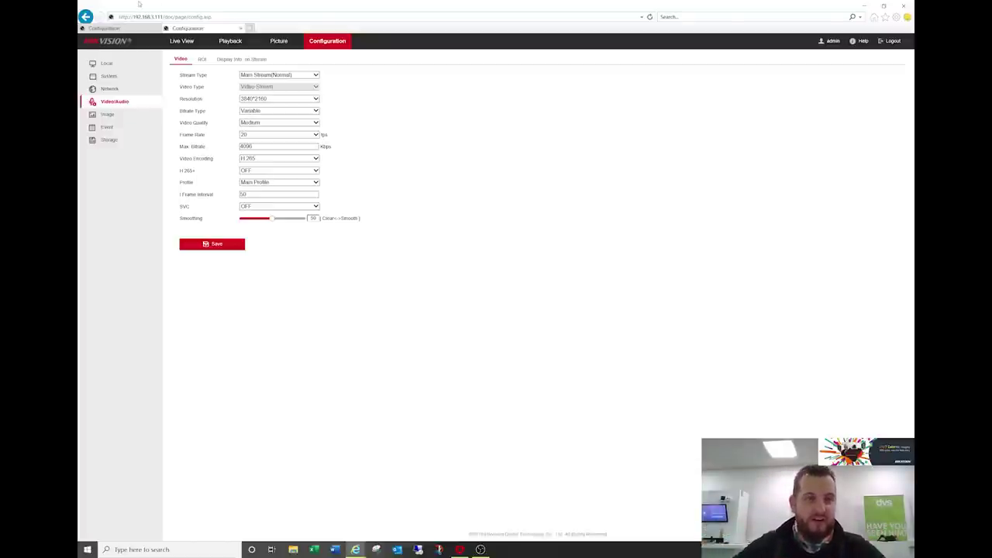
Set the second camera's image scene to Normal in the display settings and check the other available scenes.
{"action": "left_click", "coordinate": [138, 115]}
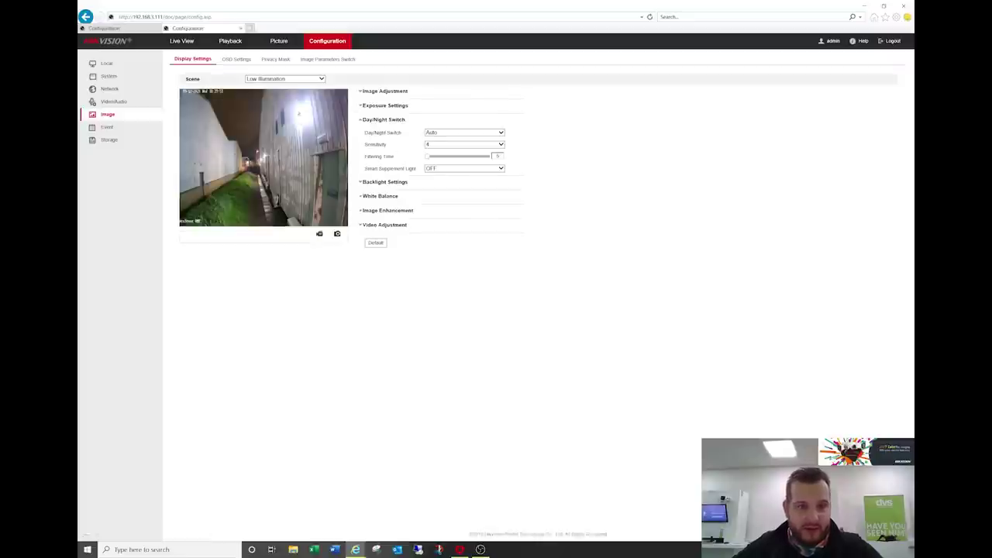
{"action": "left_click", "coordinate": [289, 78]}
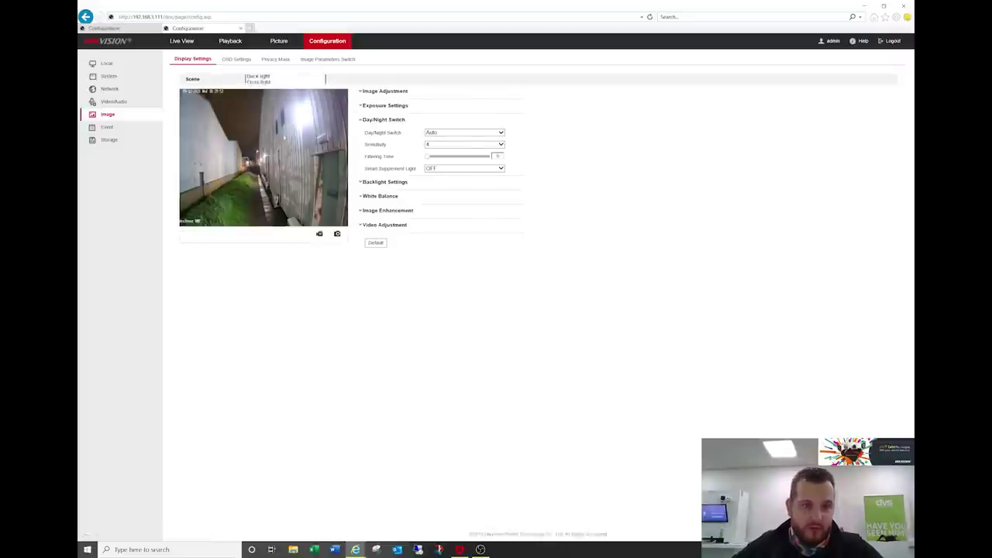
{"action": "left_click", "coordinate": [284, 138]}
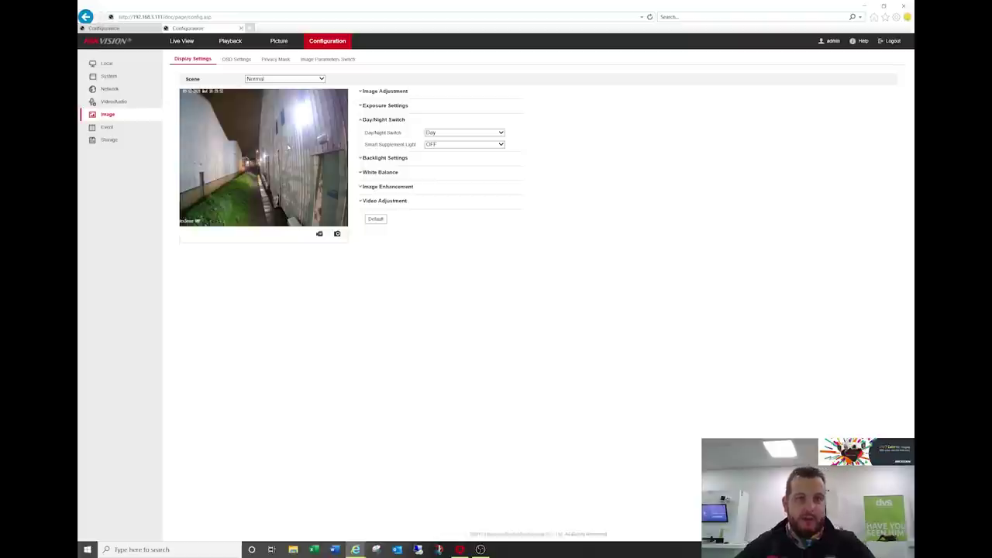
{"action": "left_click", "coordinate": [279, 79]}
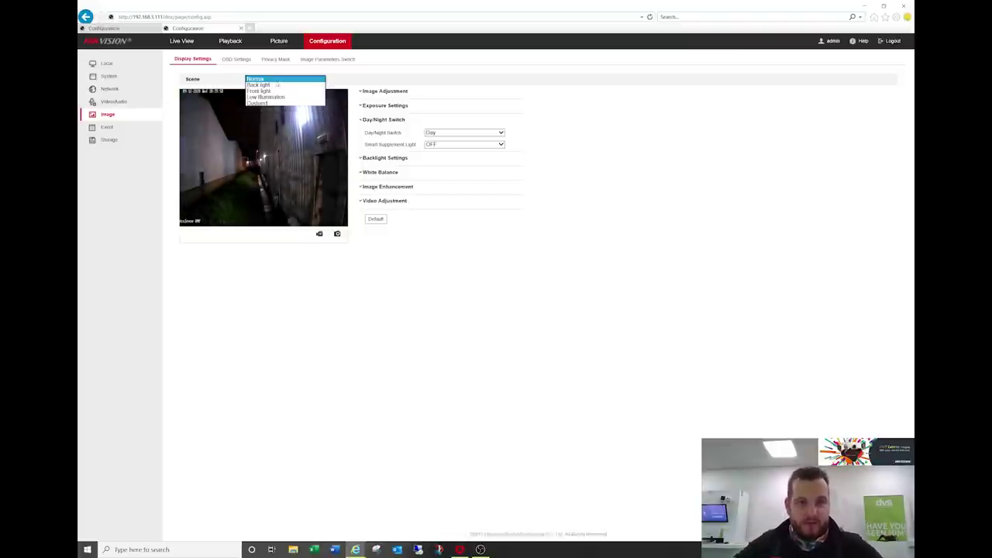
{"action": "left_click", "coordinate": [345, 76]}
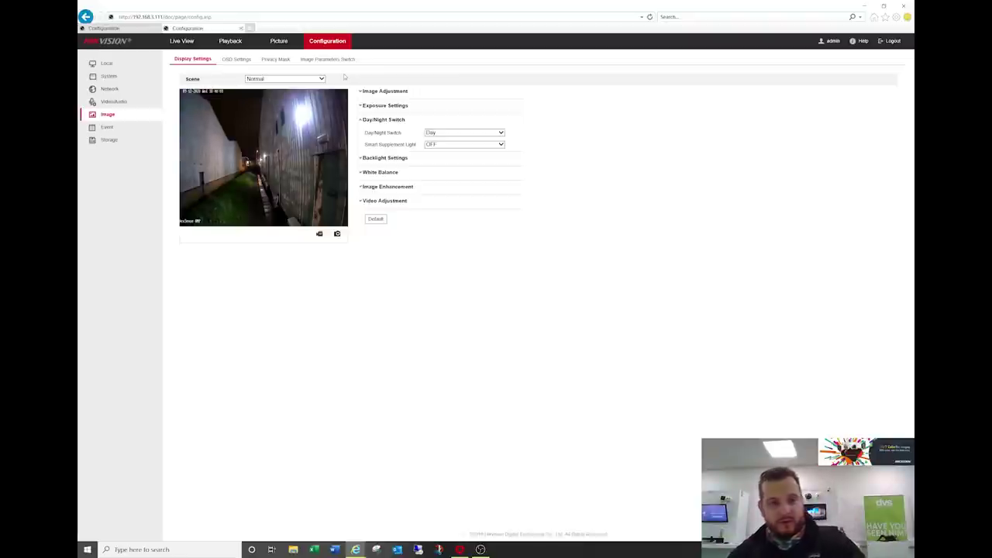
{"action": "left_click", "coordinate": [321, 79]}
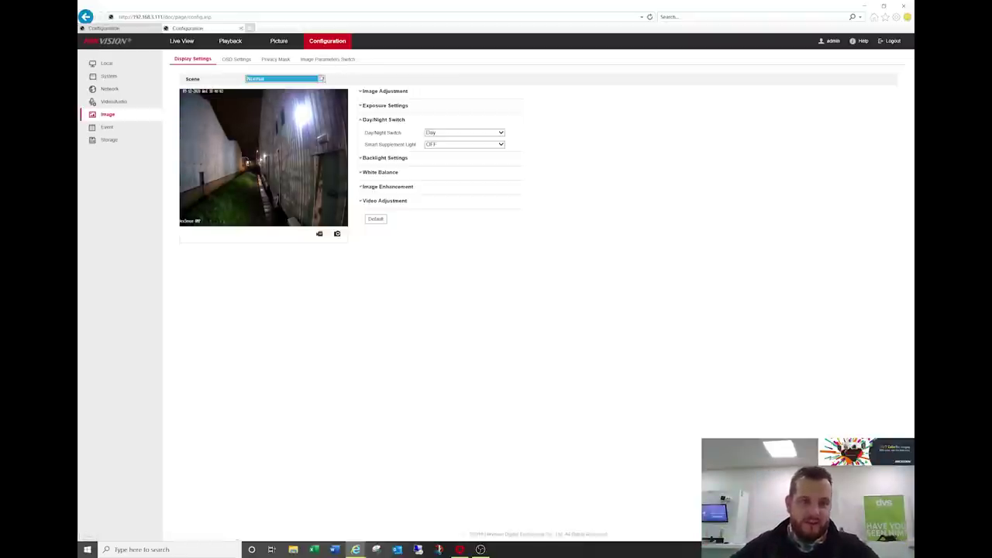
{"action": "left_click", "coordinate": [321, 79]}
{"action": "left_click", "coordinate": [346, 76]}
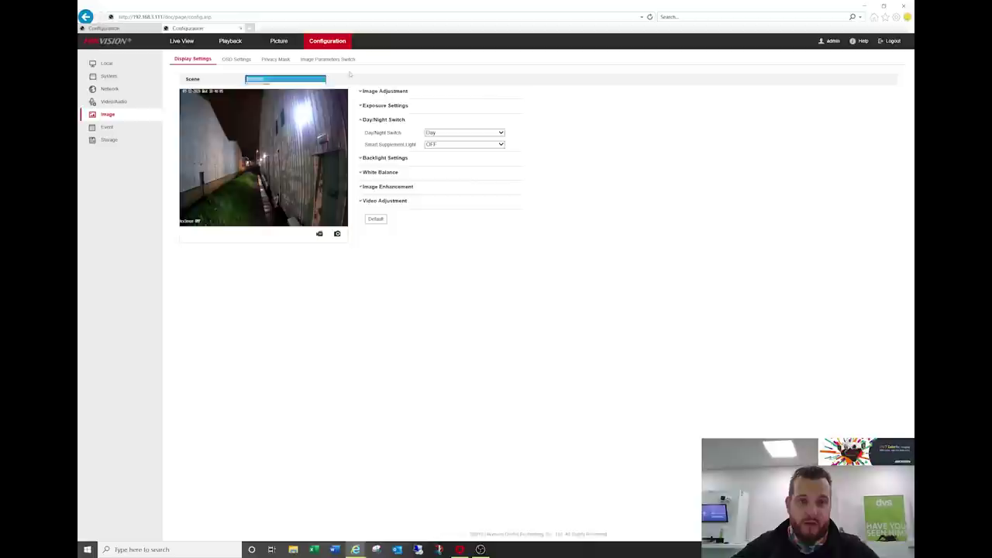
Review the second camera's exposure, day/night switch and backlight settings.
{"action": "left_click", "coordinate": [399, 106]}
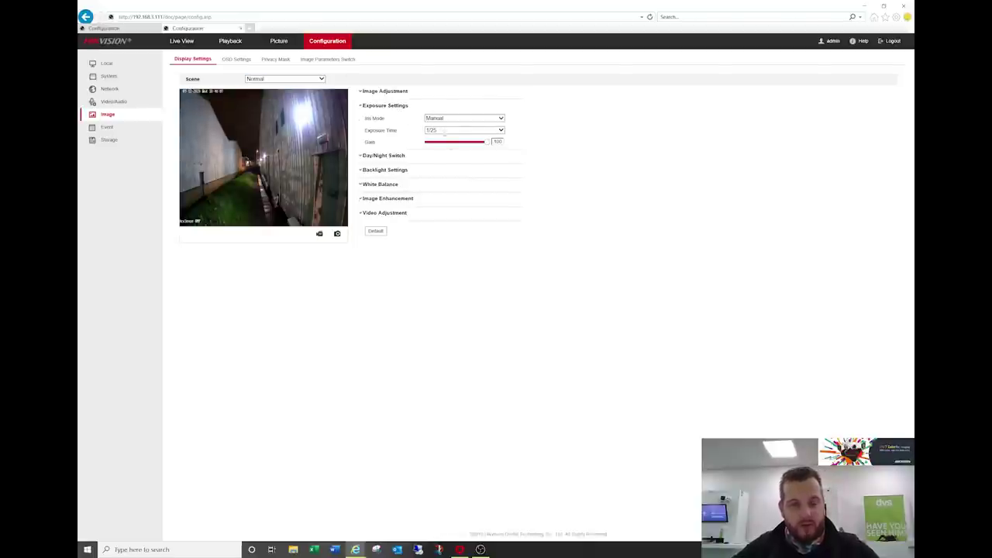
{"action": "left_click", "coordinate": [379, 156]}
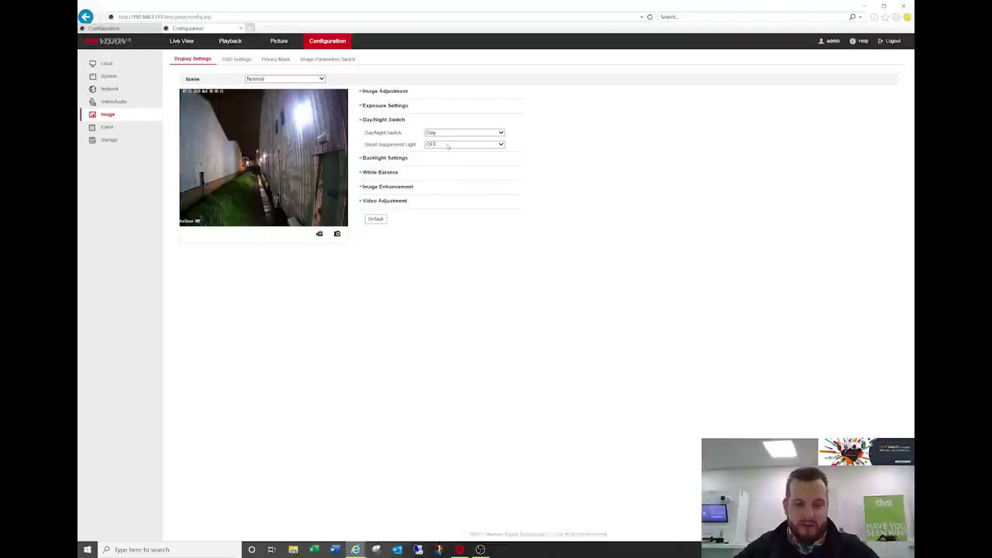
{"action": "left_click", "coordinate": [387, 157]}
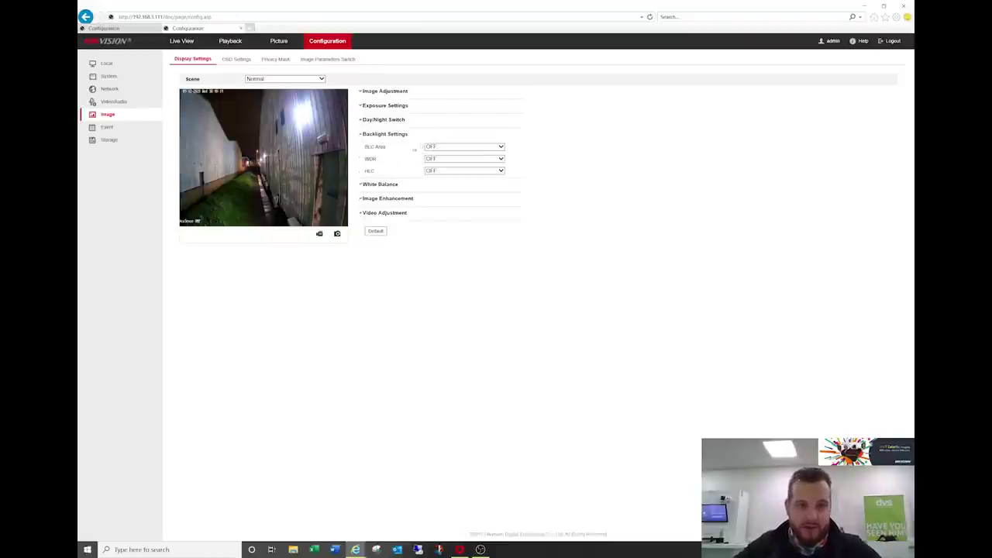
Review the second camera's white balance, image enhancement and video adjustment settings, and open its video configuration.
{"action": "left_click", "coordinate": [387, 185]}
{"action": "left_click", "coordinate": [390, 172]}
{"action": "left_click", "coordinate": [405, 213]}
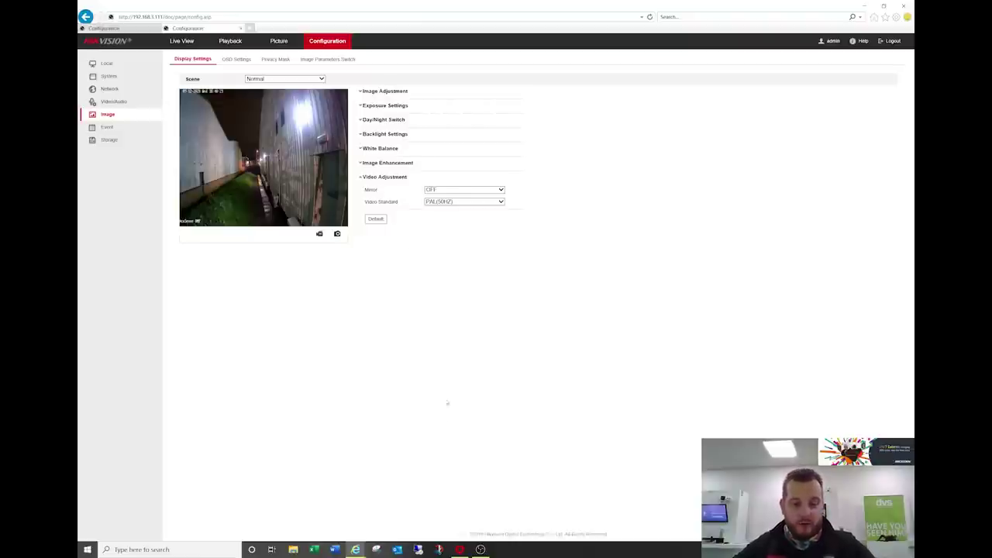
{"action": "left_click", "coordinate": [114, 102]}
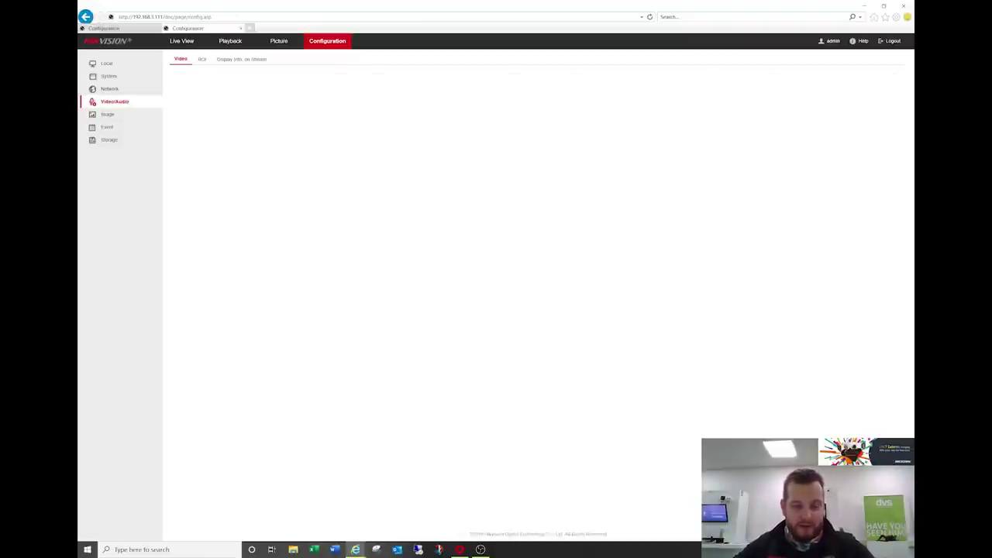
Switch to iVMS-4200 and show the ColourVu & Acusense custom view in full screen.
{"action": "left_click", "coordinate": [463, 553]}
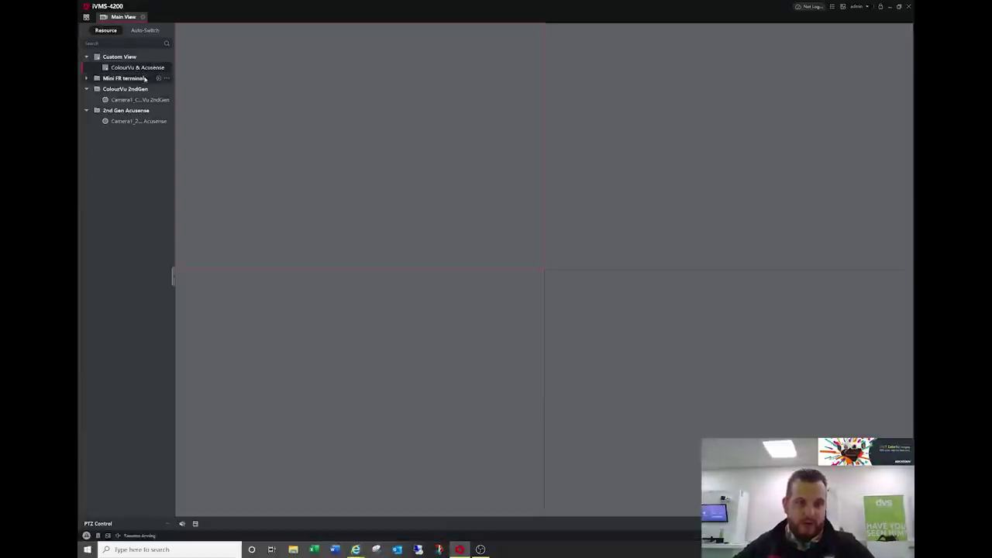
{"action": "double_click", "coordinate": [120, 68]}
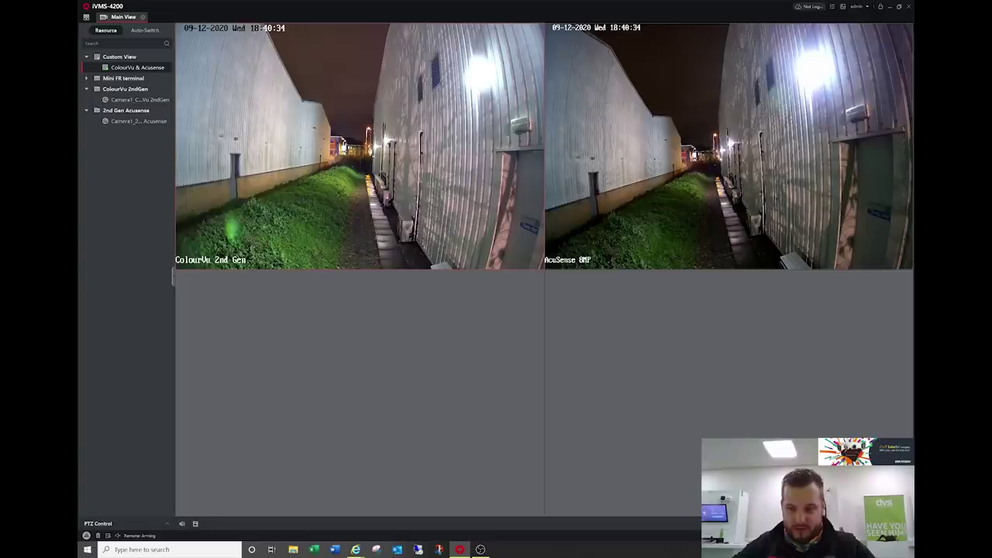
{"action": "left_click", "coordinate": [906, 524]}
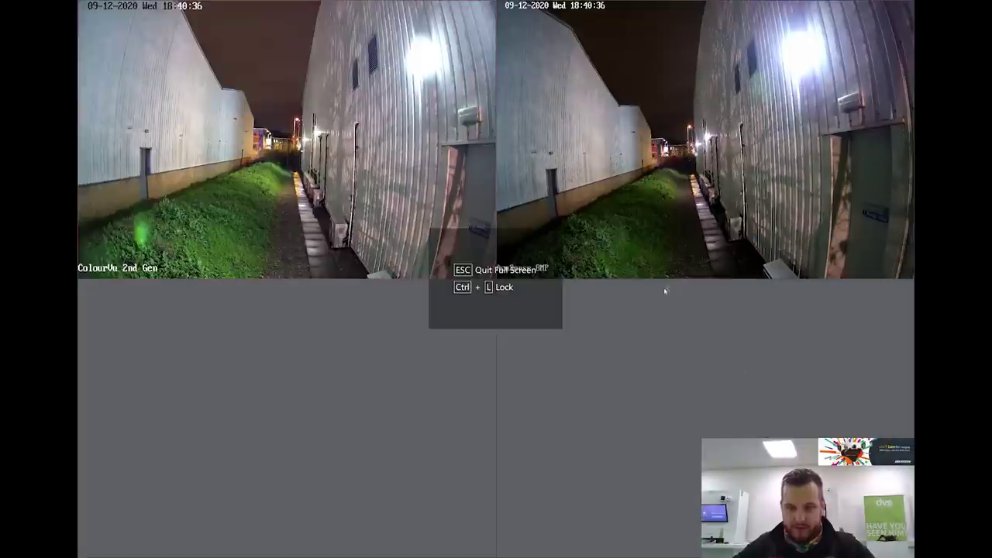
{"action": "mouse_move", "coordinate": [290, 247]}
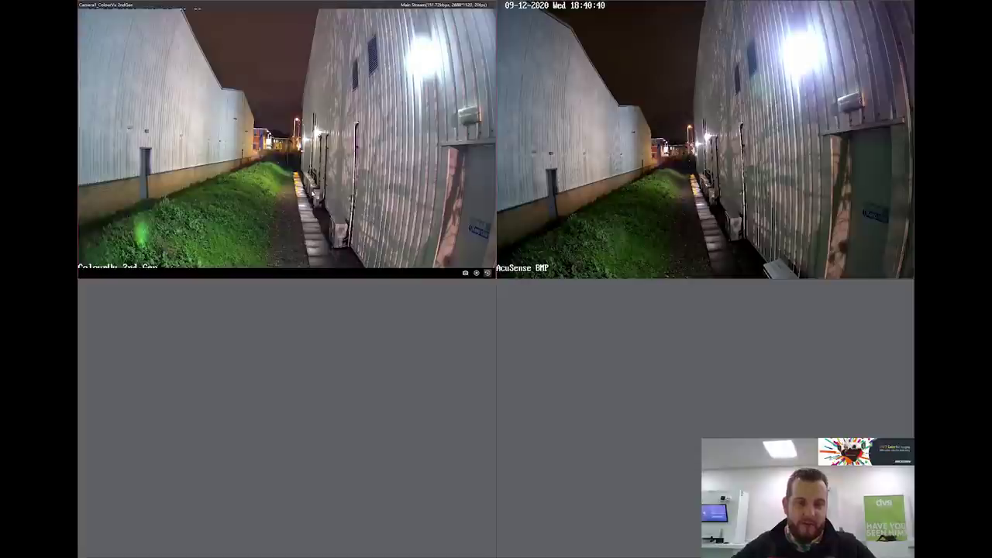
{"action": "mouse_move", "coordinate": [826, 225]}
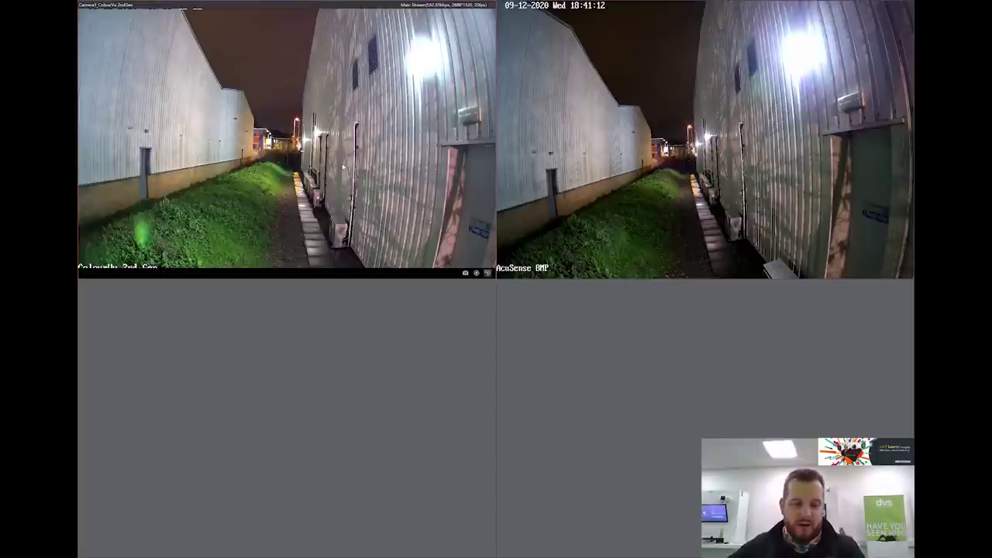
Enlarge the ColourVu feed and the AcuSense feed one after the other, returning to the side-by-side view after each.
{"action": "double_click", "coordinate": [344, 167]}
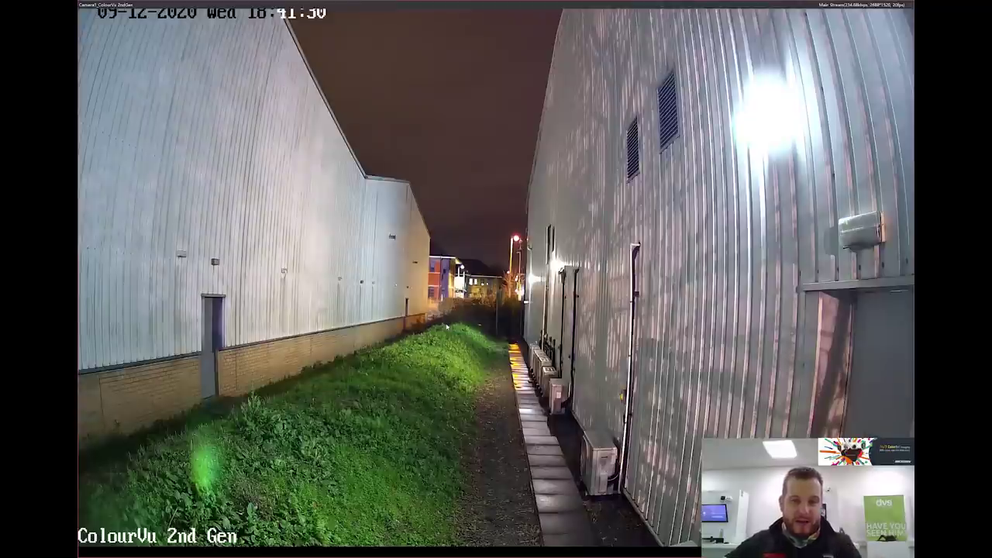
{"action": "double_click", "coordinate": [447, 326]}
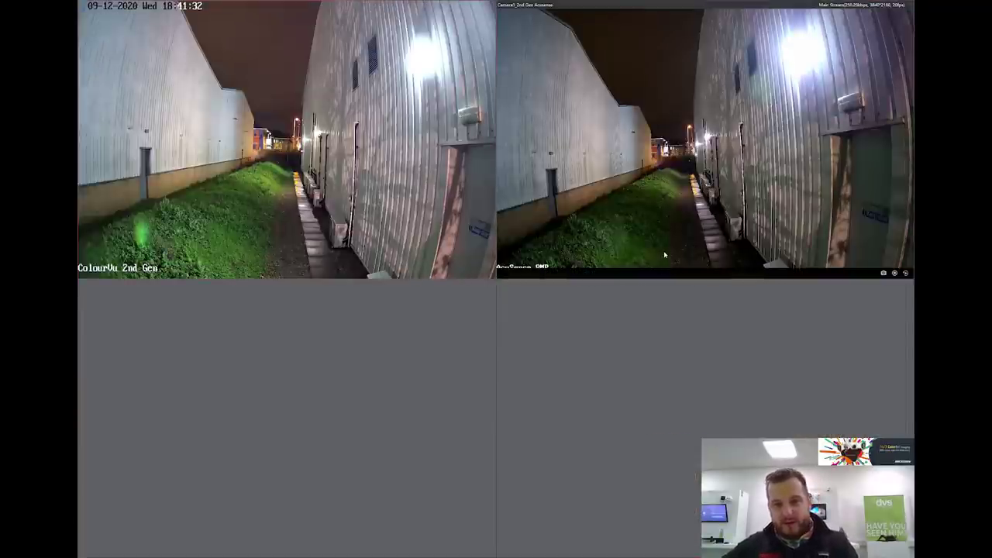
{"action": "double_click", "coordinate": [664, 250]}
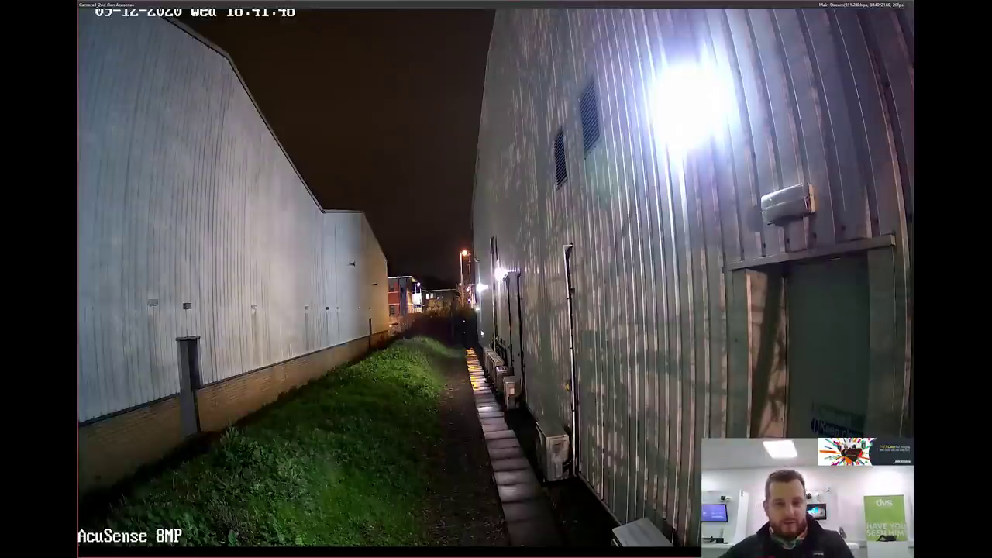
{"action": "double_click", "coordinate": [483, 331]}
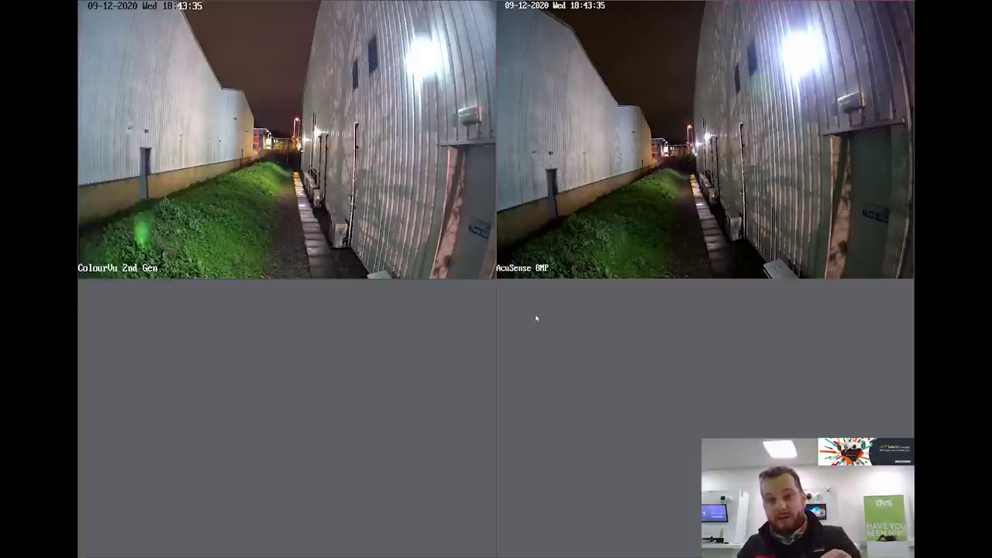
{"action": "mouse_move", "coordinate": [441, 232]}
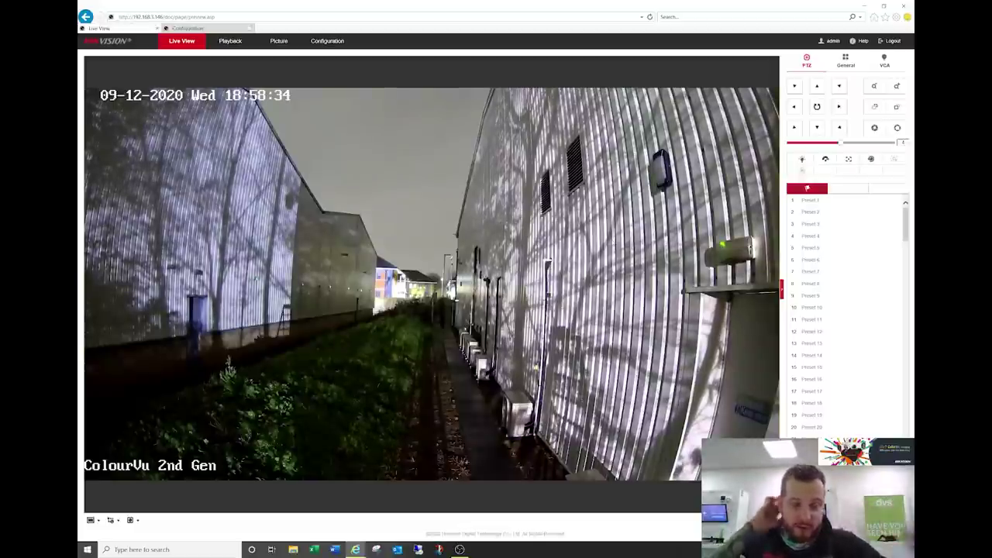
Set the ColourVu camera's scene to Low Illumination in the live view's general display settings.
{"action": "left_click", "coordinate": [846, 60]}
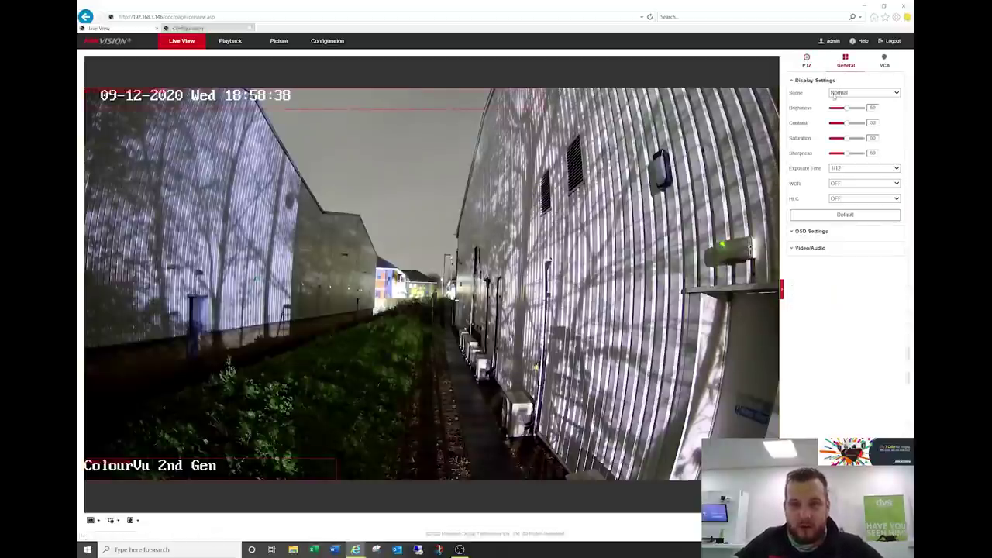
{"action": "left_click", "coordinate": [834, 95]}
{"action": "left_click", "coordinate": [842, 113]}
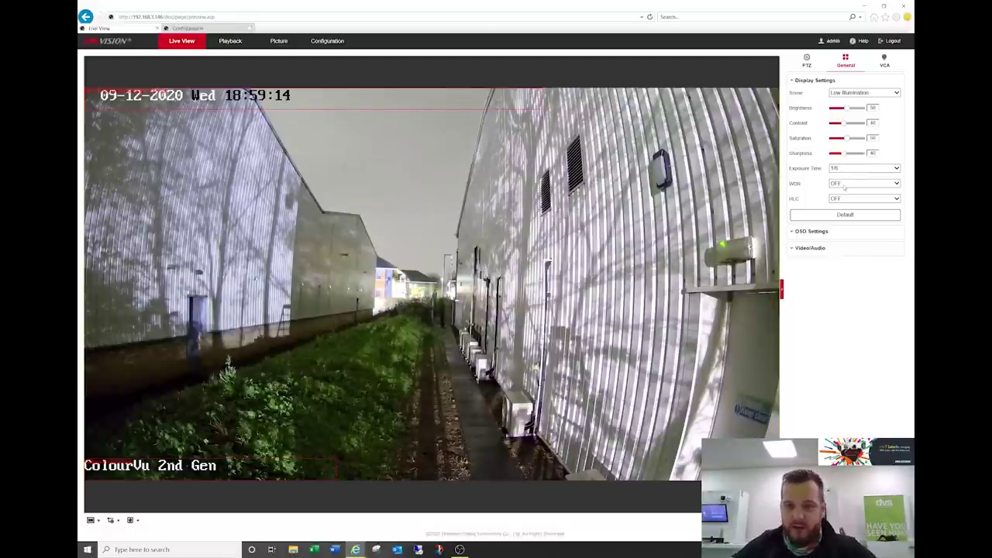
Try to change the WDR setting of the ColourVu camera's Low Illumination scene.
{"action": "left_click", "coordinate": [844, 186]}
{"action": "left_click", "coordinate": [842, 189]}
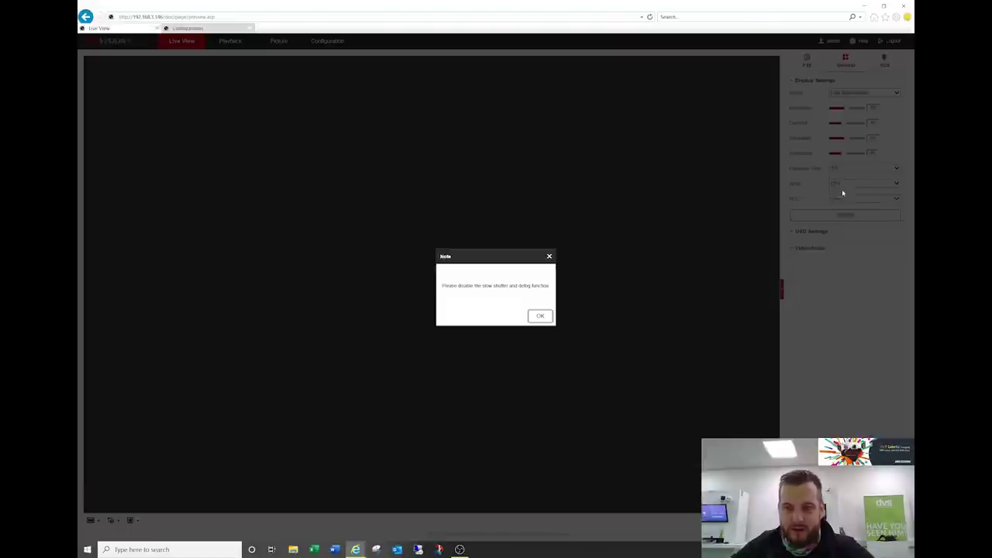
{"action": "left_click", "coordinate": [538, 317]}
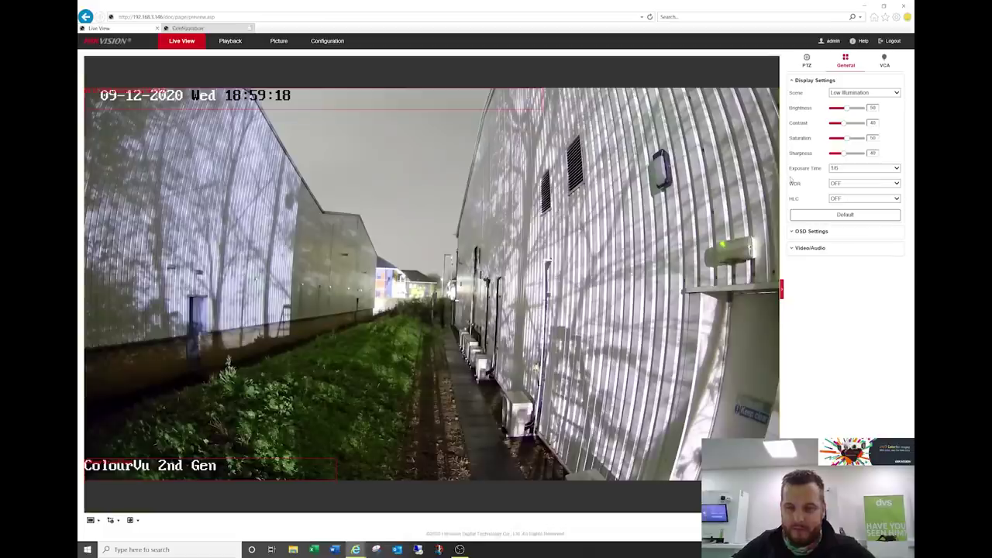
Check the ColourVu camera's OSD and video/audio settings, and set its display scene to Normal.
{"action": "left_click", "coordinate": [820, 231]}
{"action": "left_click", "coordinate": [822, 310]}
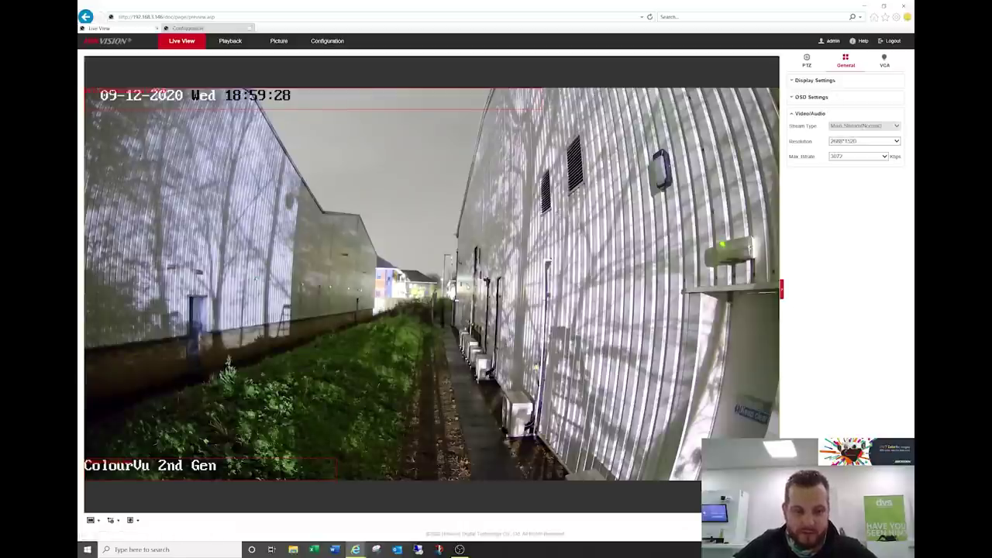
{"action": "left_click", "coordinate": [815, 79]}
{"action": "left_click", "coordinate": [864, 93]}
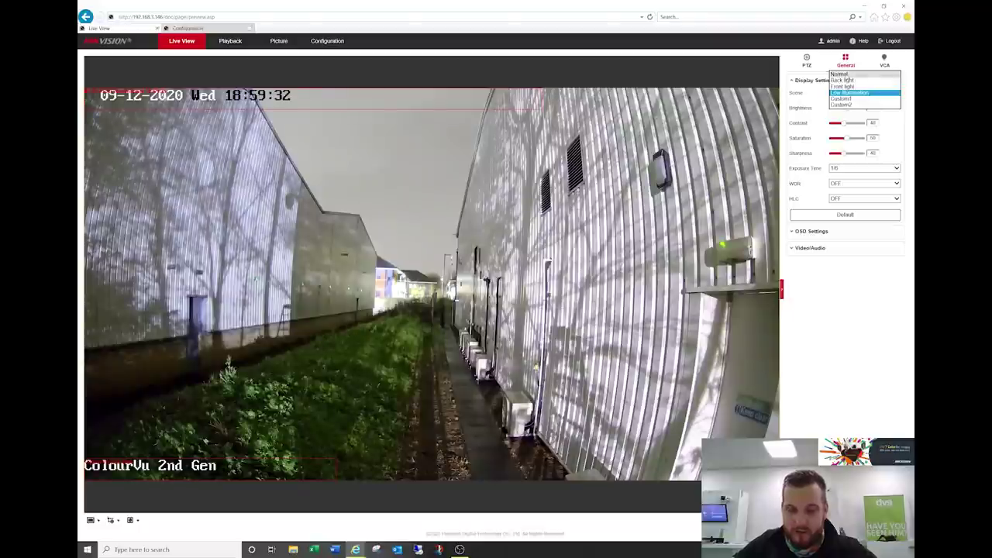
{"action": "left_click", "coordinate": [839, 74]}
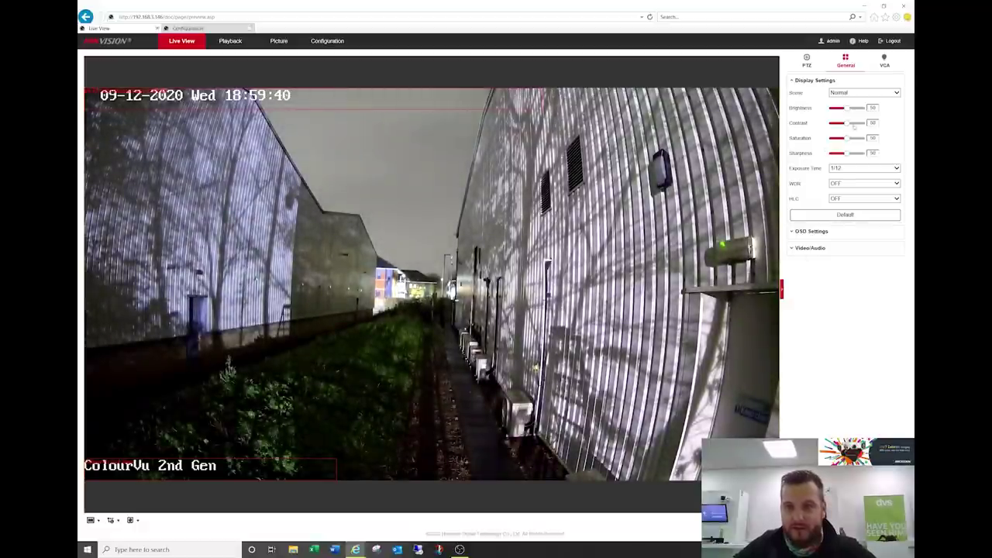
Preview the Back light scene on the ColourVu camera and set its scene to Low Illumination.
{"action": "left_click", "coordinate": [865, 92]}
{"action": "left_click", "coordinate": [852, 102]}
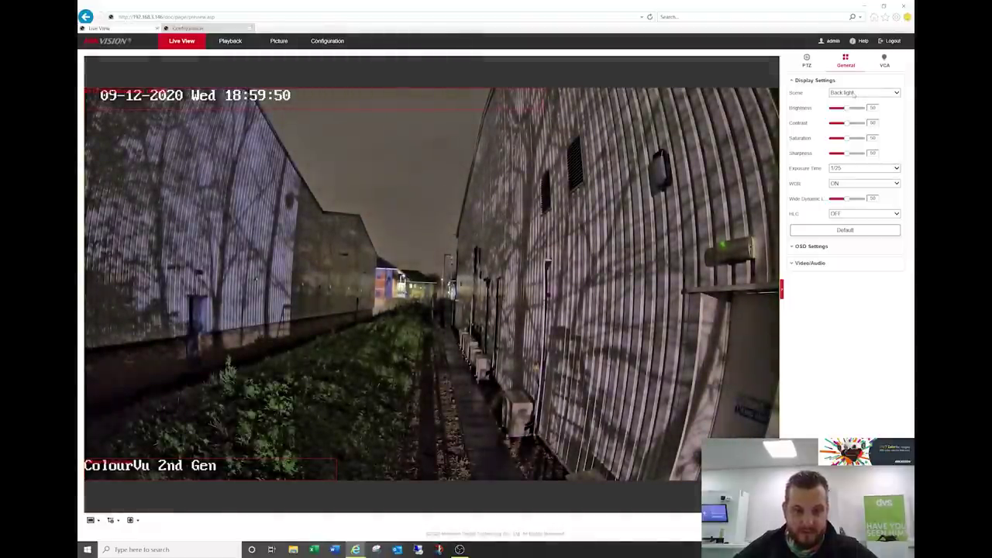
{"action": "left_click", "coordinate": [853, 93]}
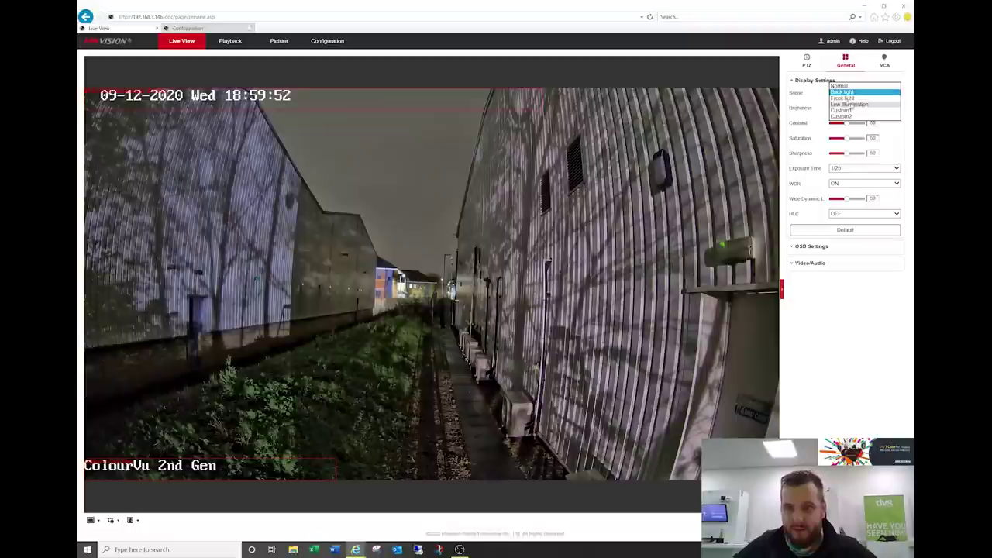
{"action": "left_click", "coordinate": [849, 104]}
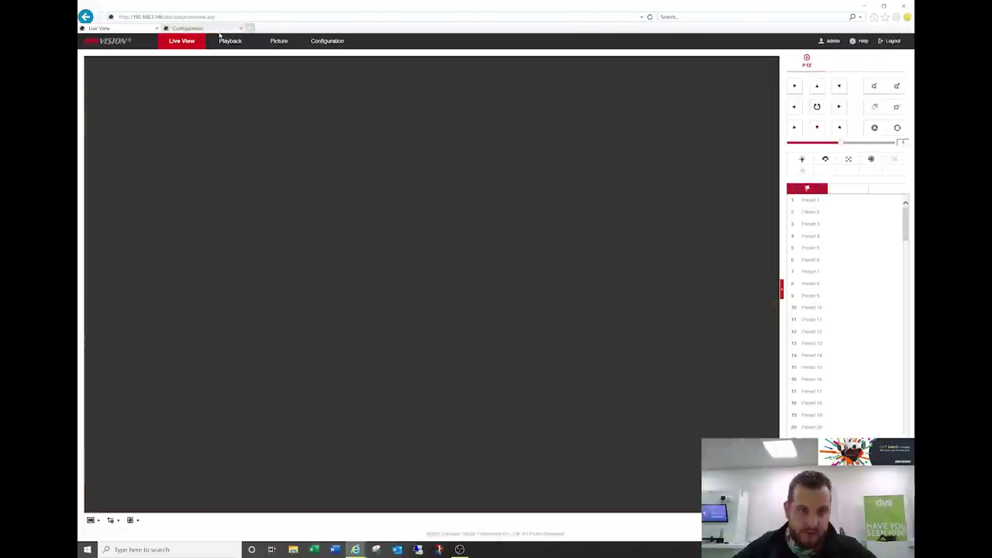
Open the AcuSense camera's live view, set its scene to Low Illumination, and return to the ColourVu camera's page.
{"action": "left_click", "coordinate": [203, 28]}
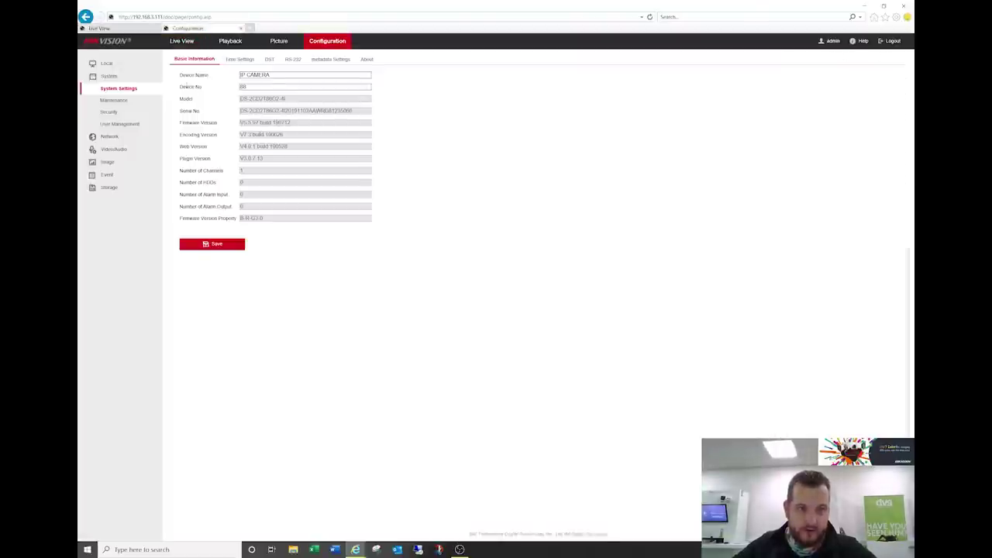
{"action": "left_click", "coordinate": [173, 43]}
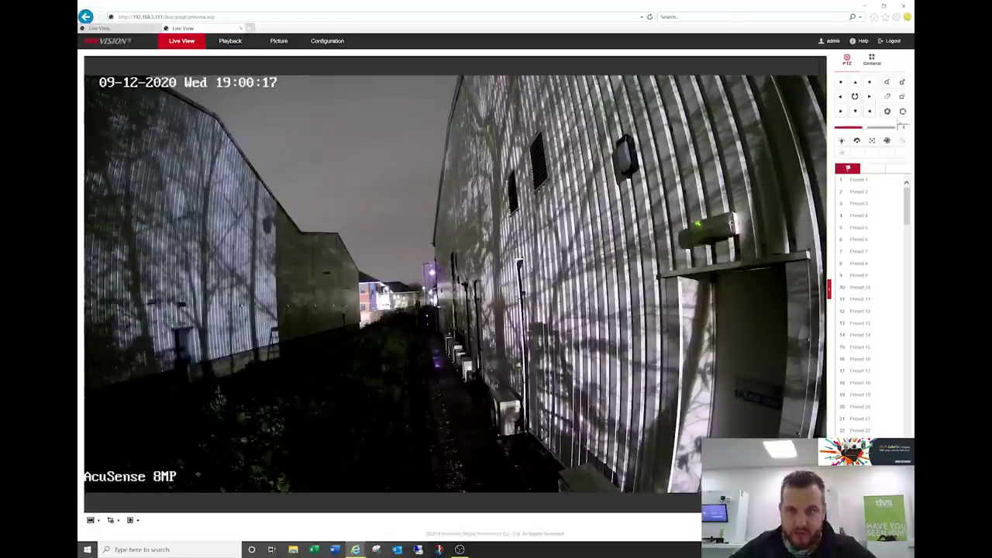
{"action": "left_click", "coordinate": [873, 62]}
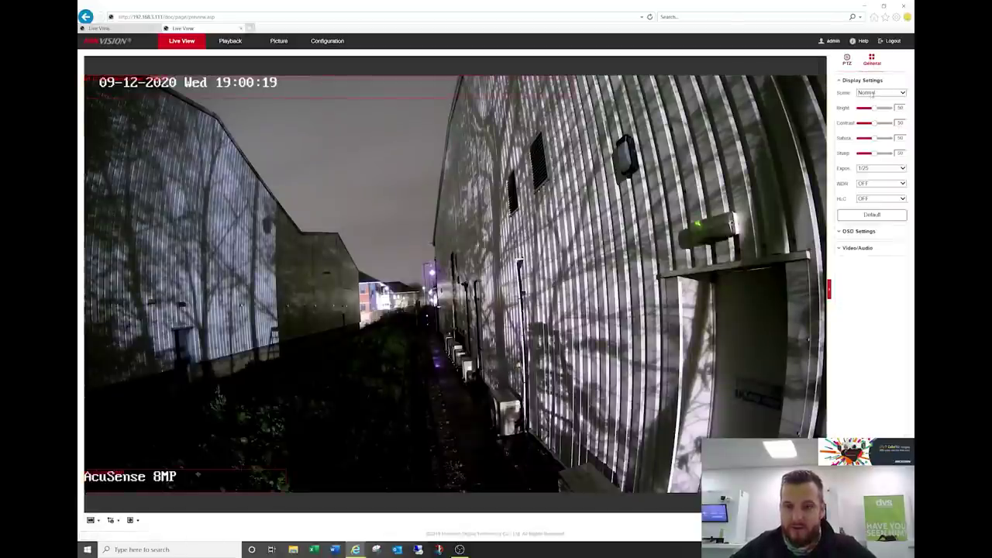
{"action": "left_click", "coordinate": [869, 93]}
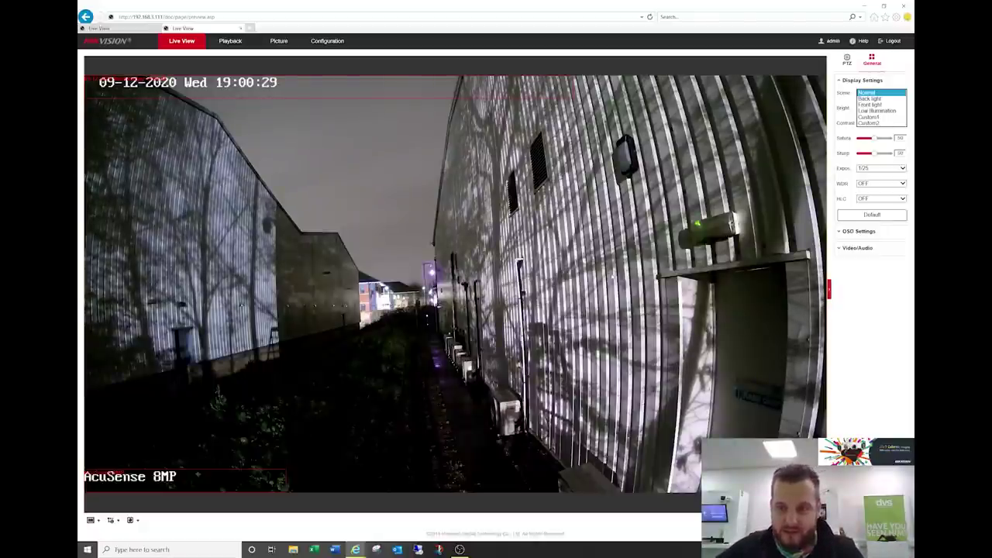
{"action": "left_click", "coordinate": [877, 110]}
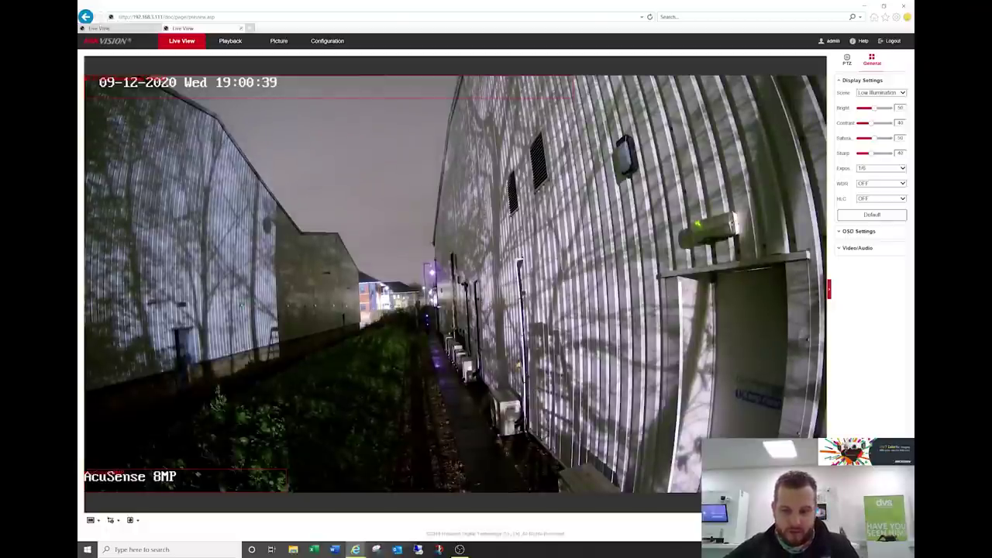
{"action": "left_click", "coordinate": [847, 59]}
{"action": "left_click", "coordinate": [112, 29]}
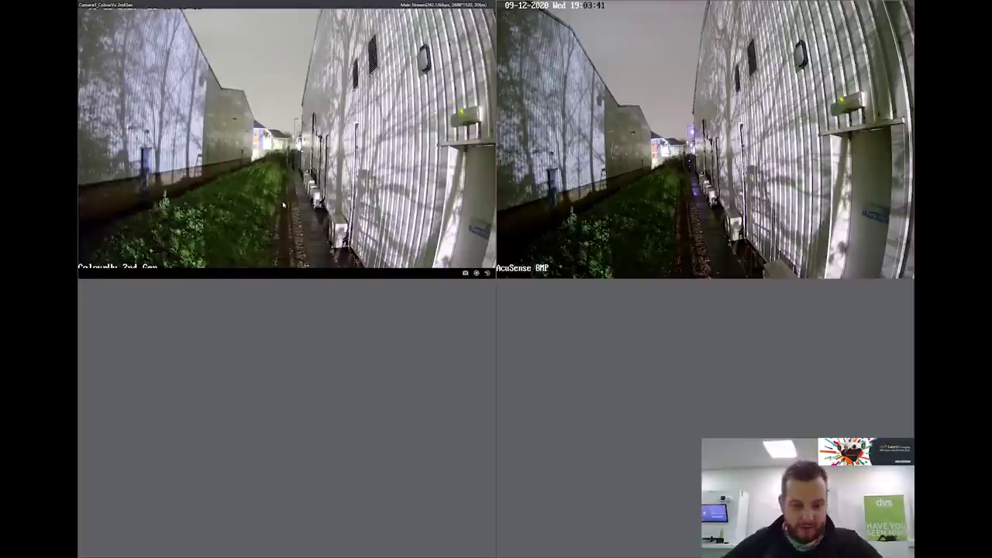
Leave the iVMS-4200 full-screen view and open the ColourVu camera's image display settings in Internet Explorer.
{"action": "key", "text": "Escape"}
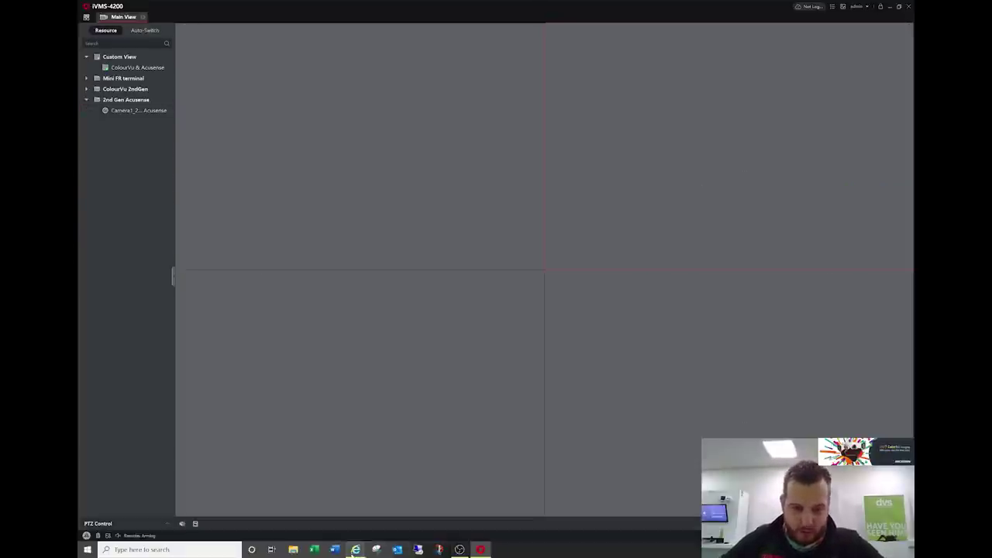
{"action": "mouse_move", "coordinate": [355, 551]}
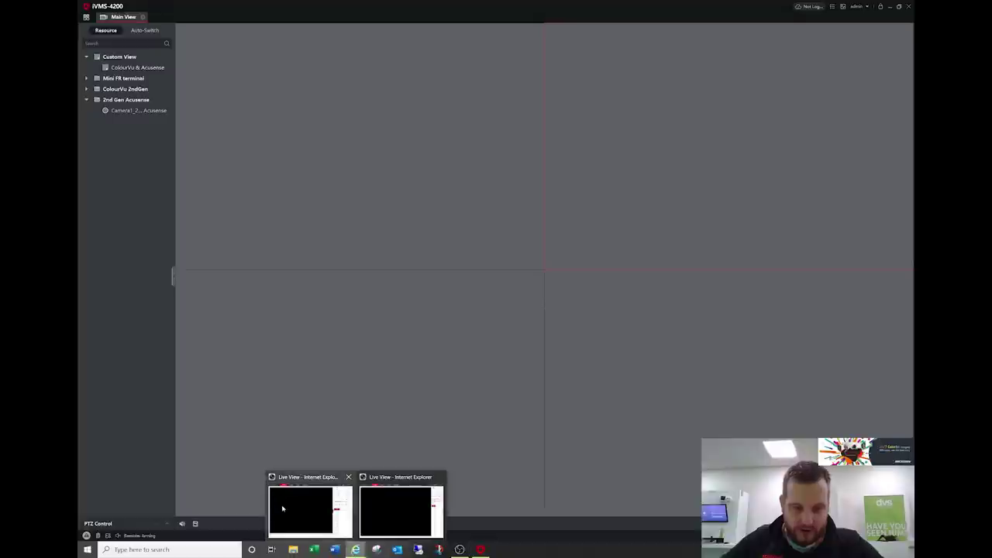
{"action": "left_click", "coordinate": [310, 514]}
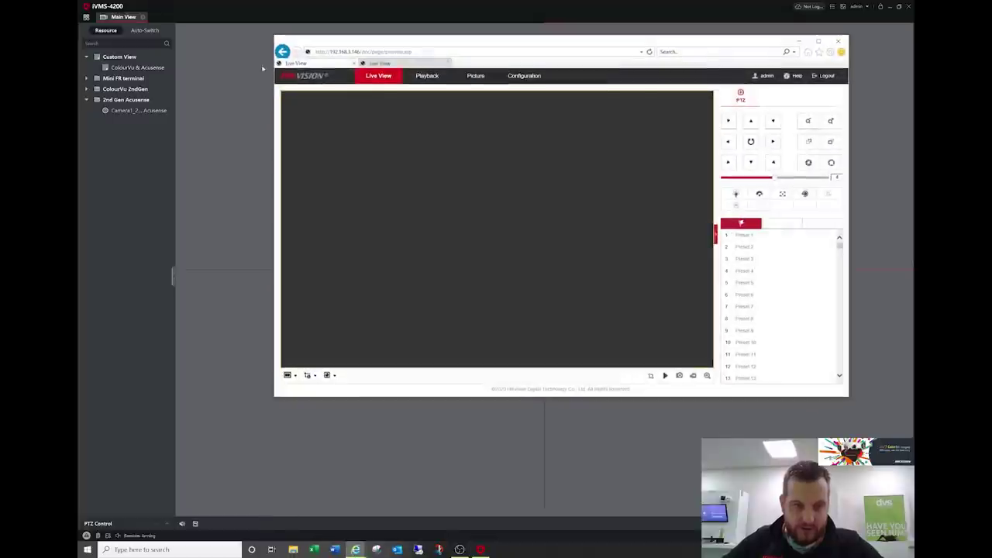
{"action": "left_click", "coordinate": [525, 76]}
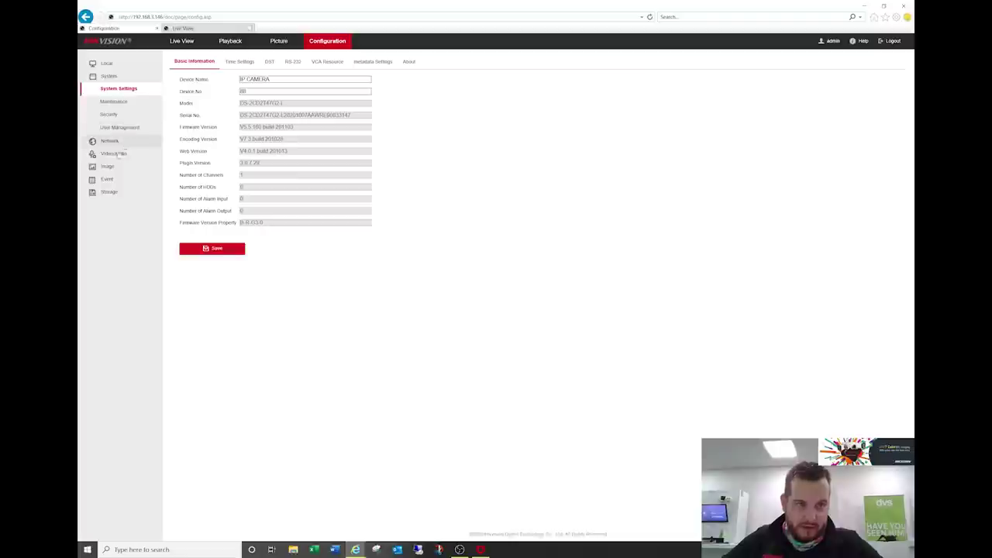
{"action": "left_click", "coordinate": [109, 163]}
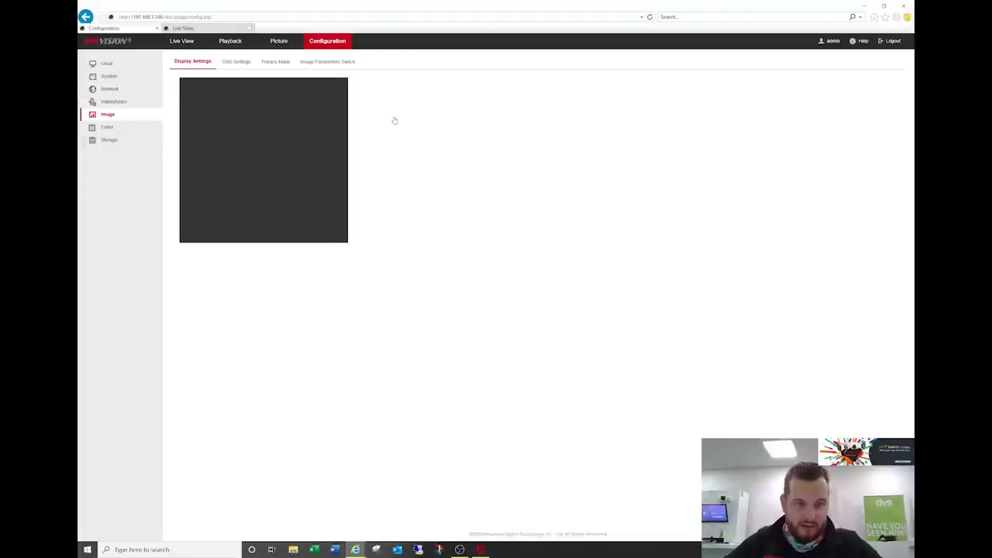
Set the ColourVu camera's scene to Normal and, after trying Scheduled Switch, set its Day/Night Switch to Night.
{"action": "left_click", "coordinate": [285, 83]}
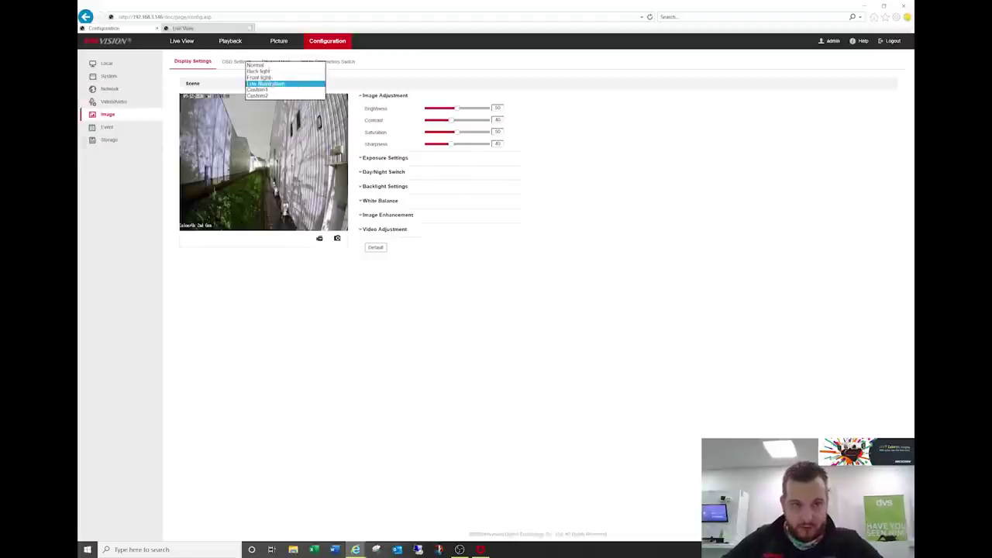
{"action": "left_click", "coordinate": [256, 66]}
{"action": "left_click", "coordinate": [384, 171]}
{"action": "left_click", "coordinate": [446, 138]}
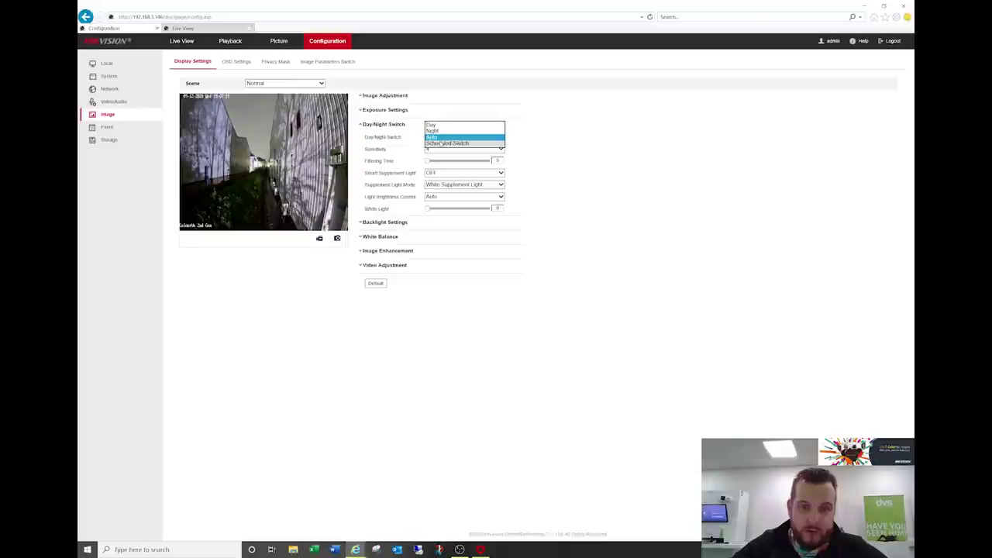
{"action": "left_click", "coordinate": [447, 143]}
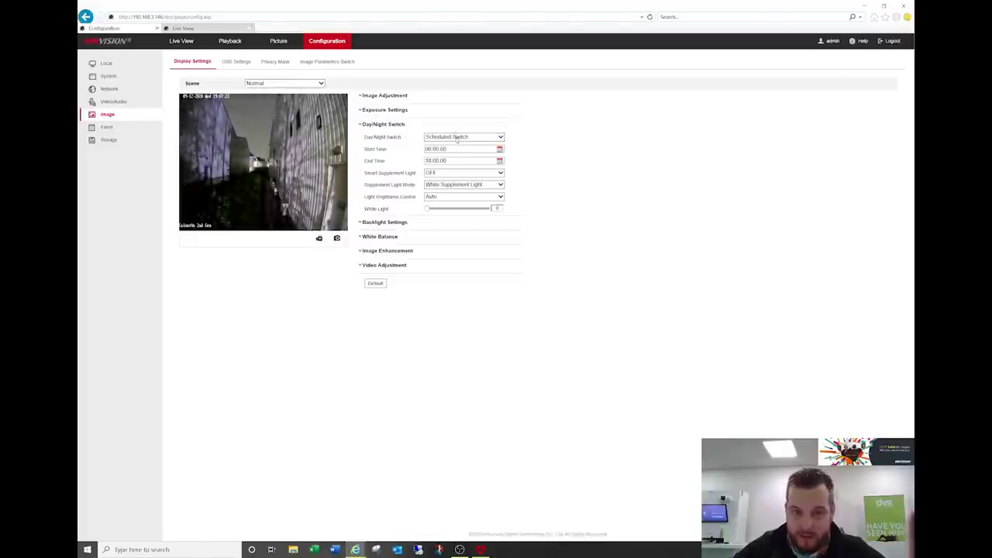
{"action": "left_click", "coordinate": [448, 137]}
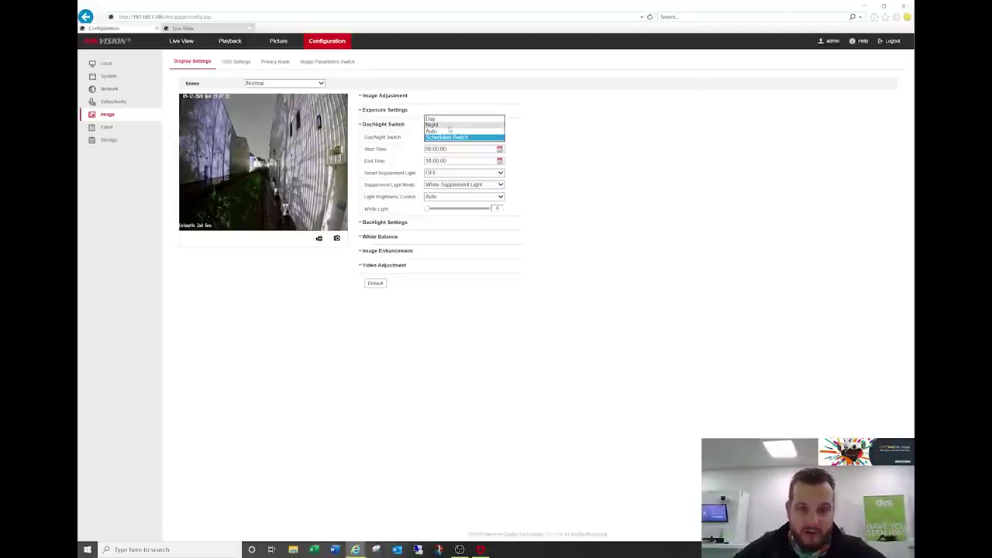
{"action": "left_click", "coordinate": [442, 125]}
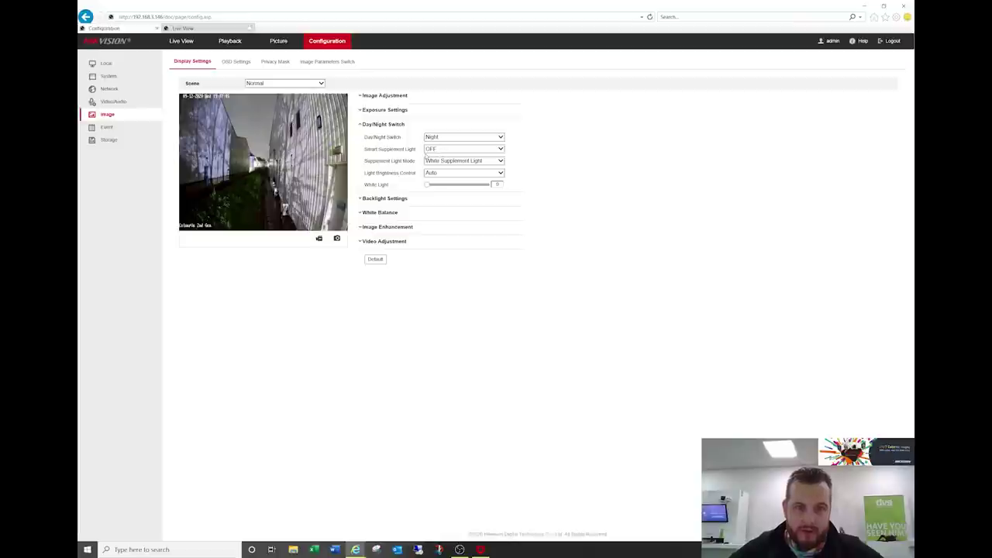
Try Smart Supplement Light set to ON for the ColourVu camera and return it to OFF.
{"action": "left_click", "coordinate": [428, 149]}
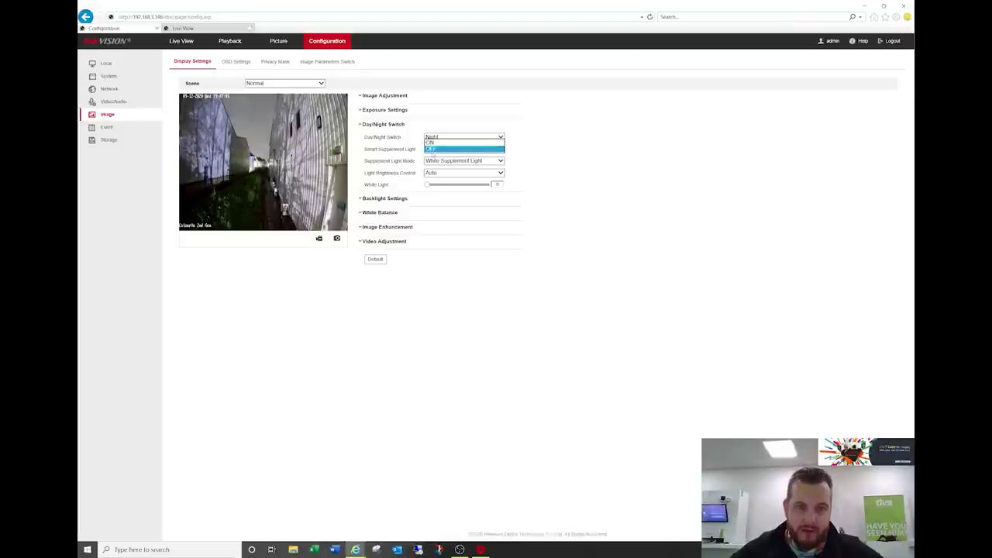
{"action": "left_click", "coordinate": [438, 155]}
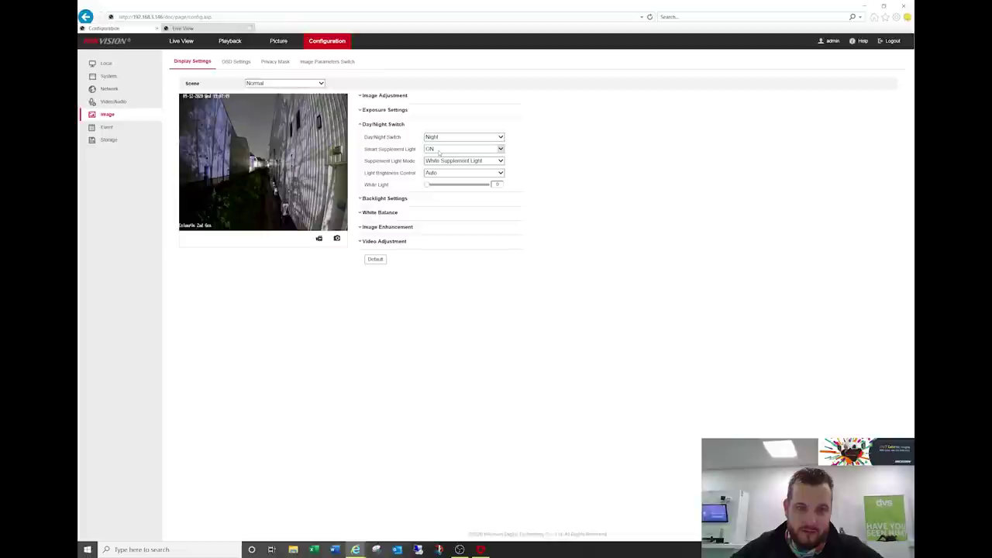
{"action": "left_click", "coordinate": [440, 149]}
{"action": "left_click", "coordinate": [438, 161]}
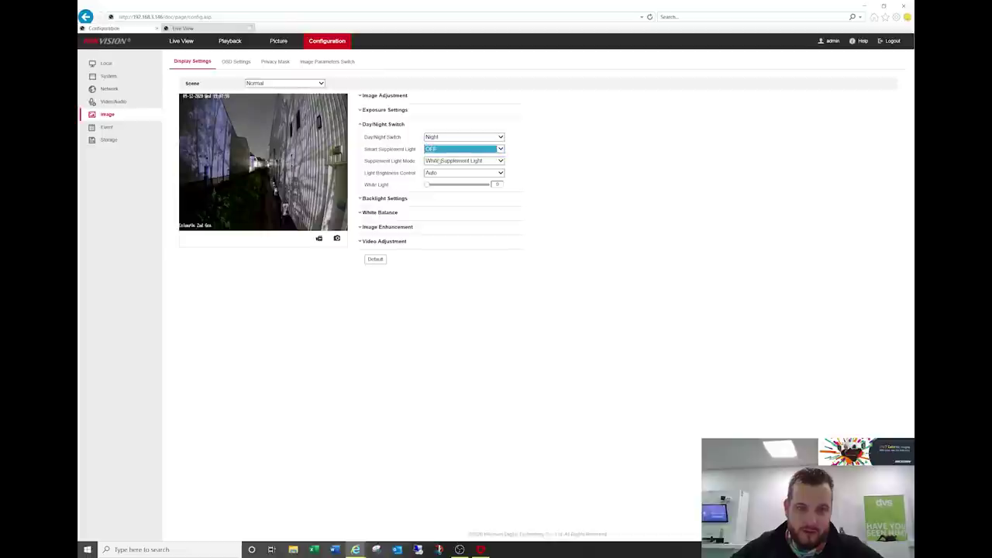
Keep White Supplement Light as the supplement light mode, set Light Brightness Control to Manual, and open the ColourVu camera's live view.
{"action": "left_click", "coordinate": [442, 162]}
{"action": "left_click", "coordinate": [457, 161]}
{"action": "left_click", "coordinate": [464, 173]}
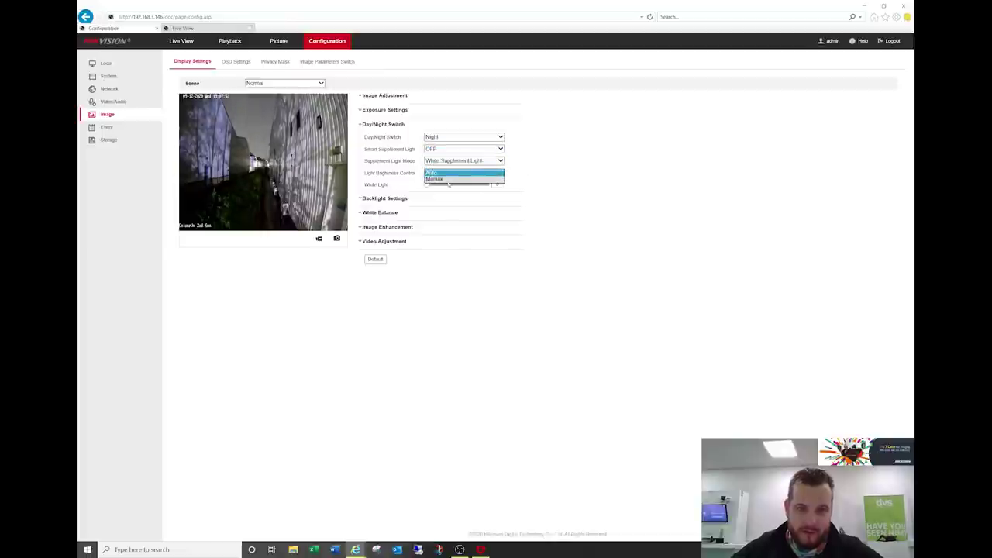
{"action": "left_click", "coordinate": [449, 185]}
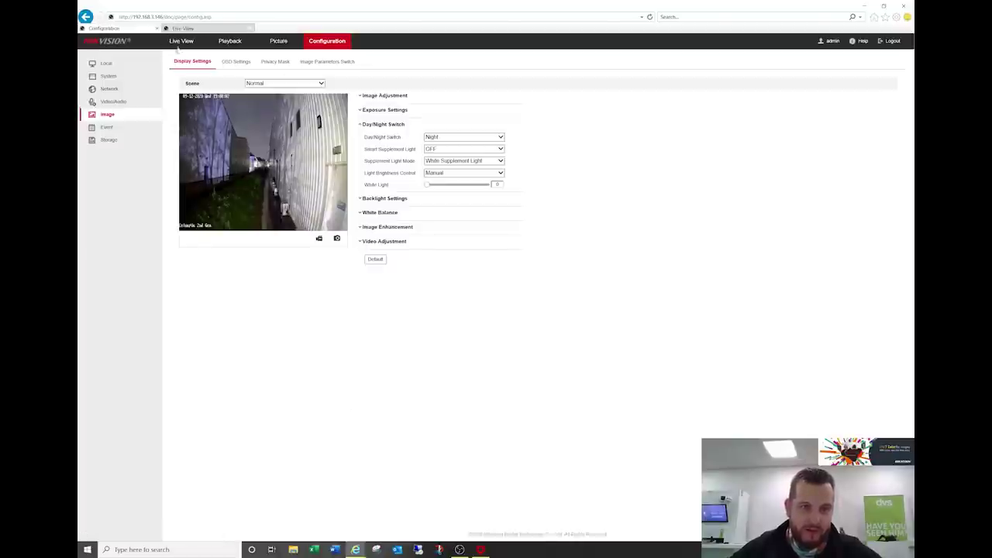
{"action": "left_click", "coordinate": [179, 43]}
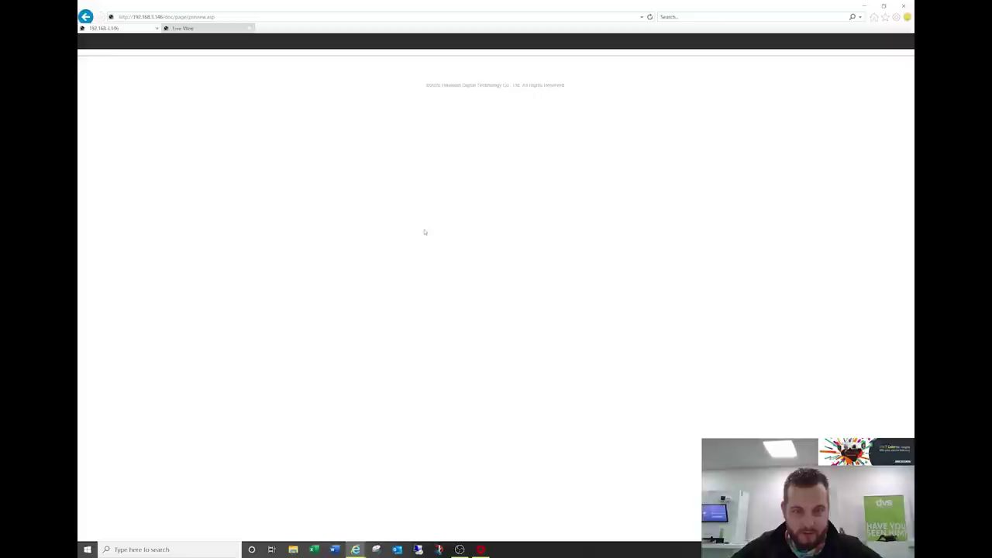